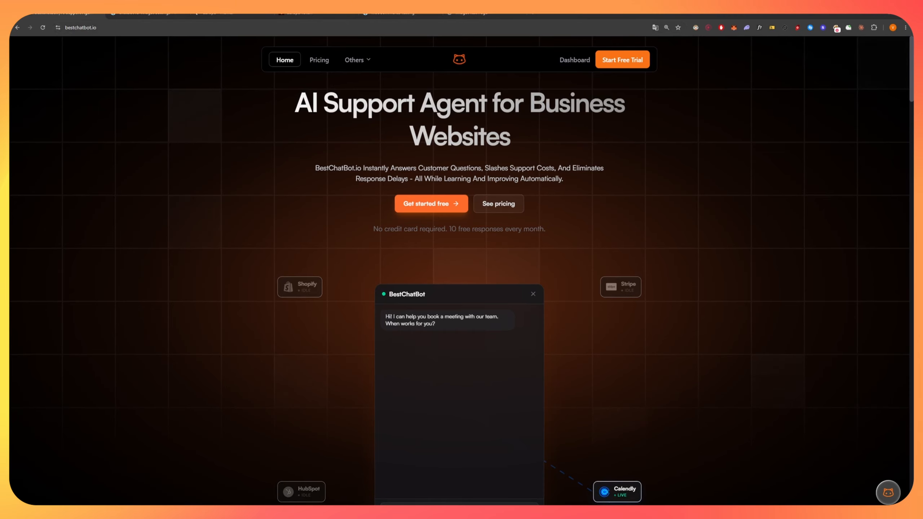
Go from the bestchatbot.io homepage to the Dashboard's Your Workspaces page.
{"action": "left_click", "coordinate": [134, 27]}
{"action": "left_click", "coordinate": [134, 28]}
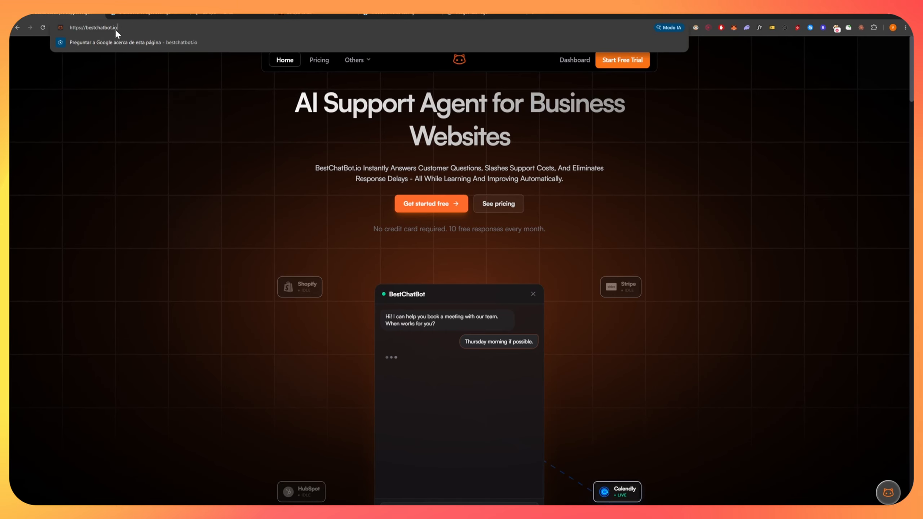
{"action": "left_click", "coordinate": [158, 113]}
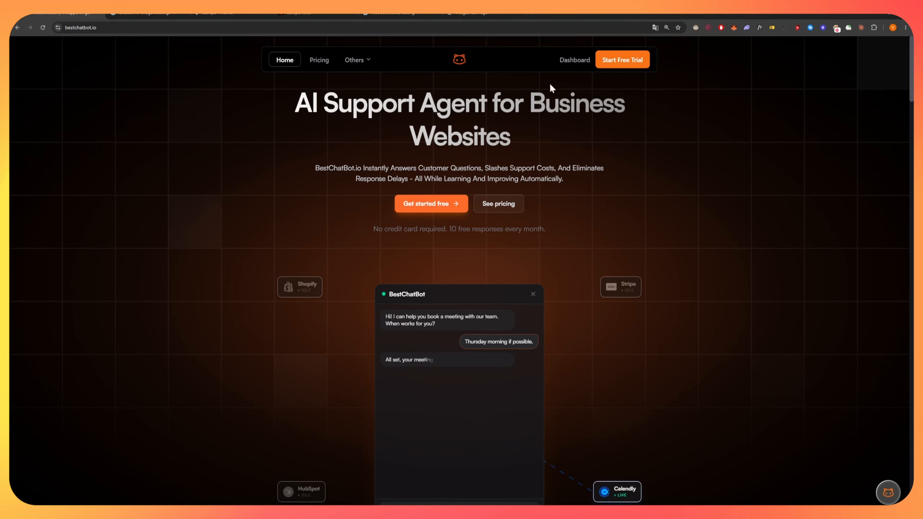
{"action": "left_click", "coordinate": [572, 62]}
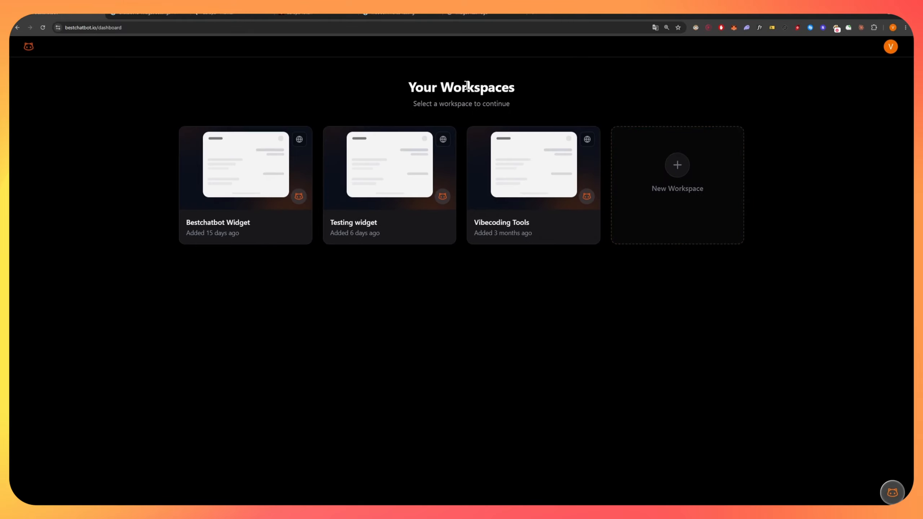
Create a web widget named 'Installation Demo' with no allowed origins and close the confirmation.
{"action": "triple_click", "coordinate": [466, 87]}
{"action": "left_click", "coordinate": [387, 84]}
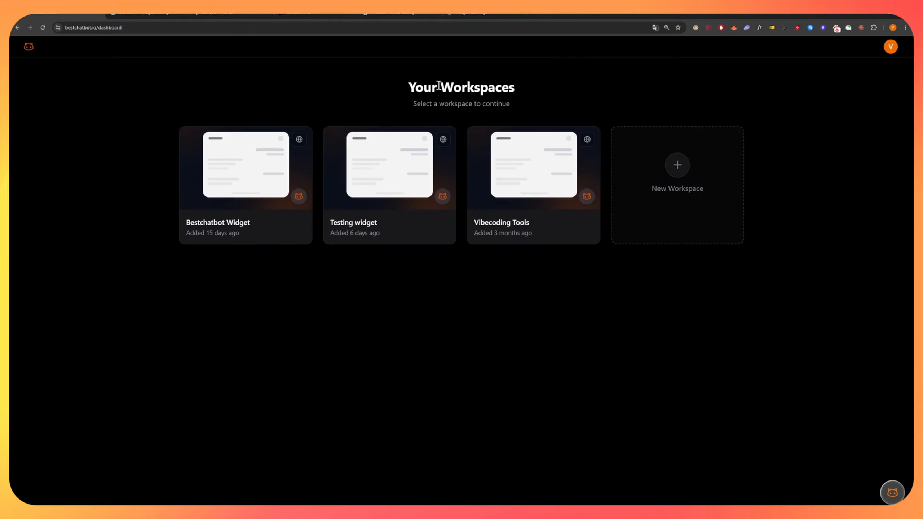
{"action": "left_click", "coordinate": [682, 200]}
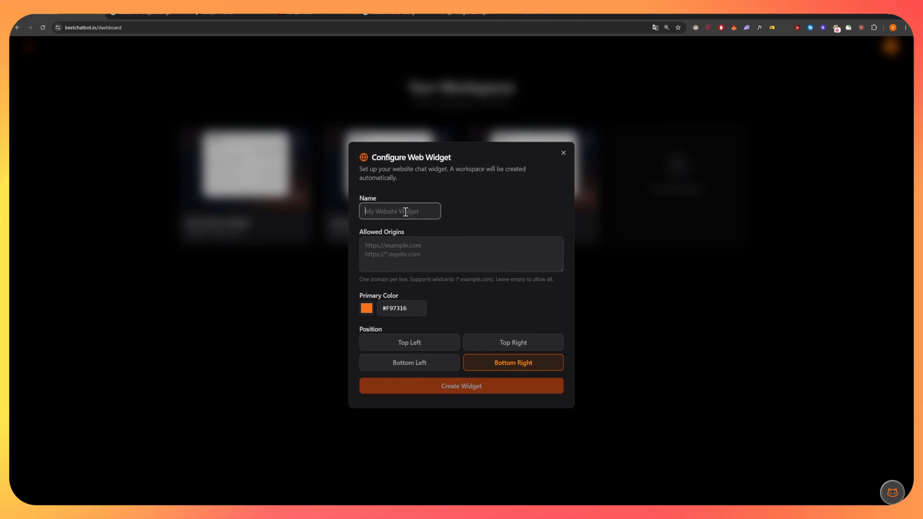
{"action": "type", "text": "Installa"}
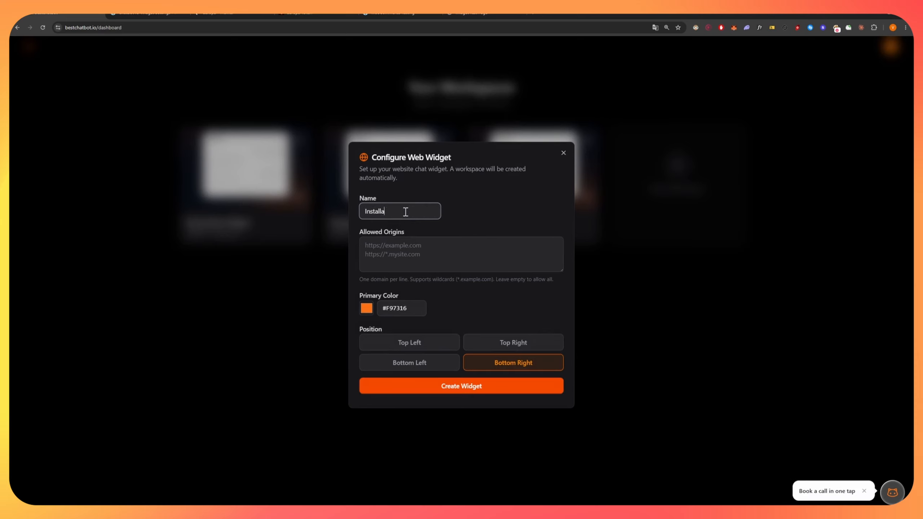
{"action": "type", "text": "tion Demo"}
{"action": "key", "text": "Tab"}
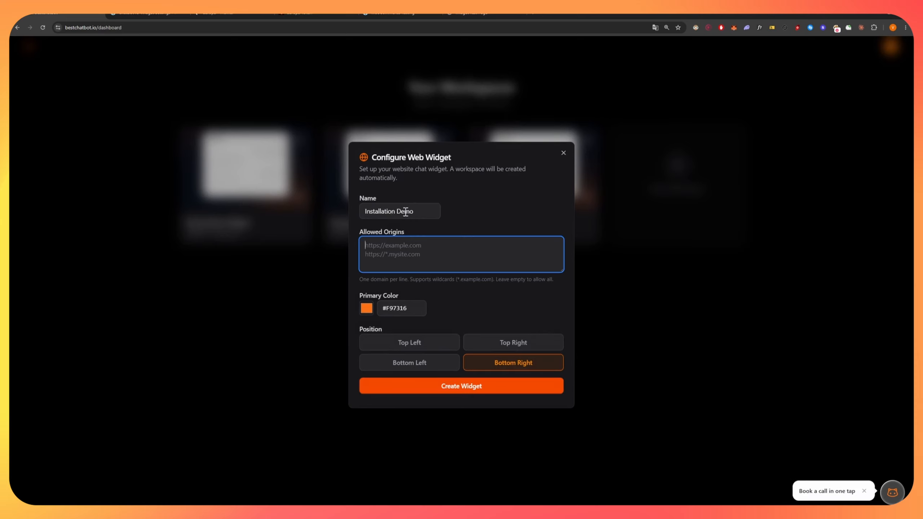
{"action": "left_click_drag", "start_coordinate": [440, 232], "coordinate": [393, 236]}
{"action": "left_click", "coordinate": [394, 235]}
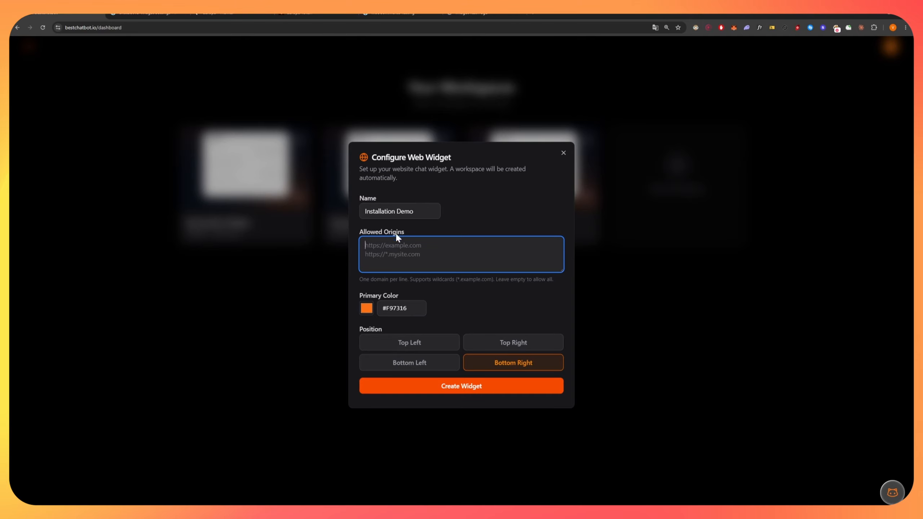
{"action": "left_click", "coordinate": [366, 310]}
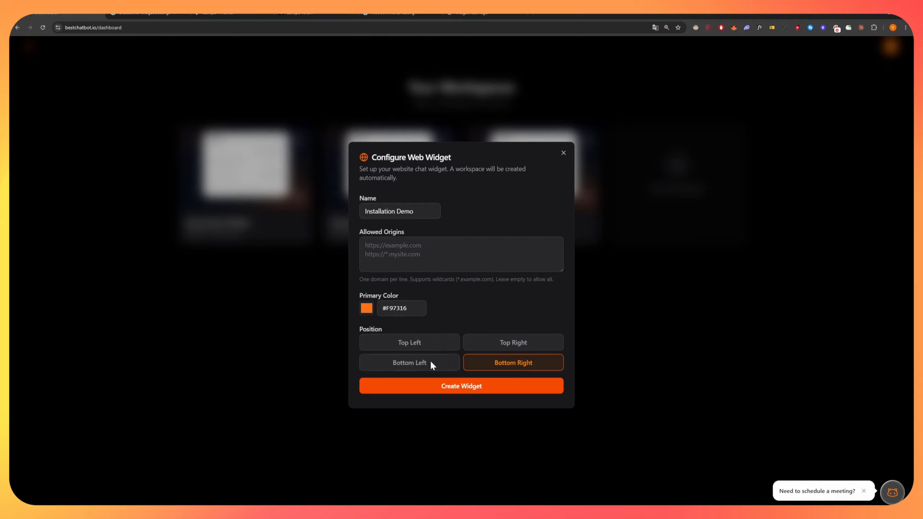
{"action": "left_click", "coordinate": [459, 386]}
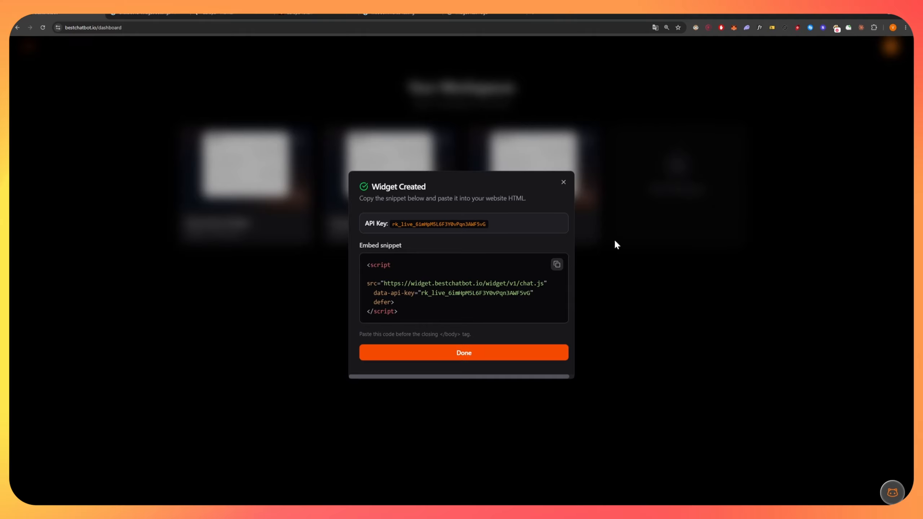
{"action": "left_click", "coordinate": [464, 352]}
Open the Installation Demo workspace's Sources page.
{"action": "left_click", "coordinate": [378, 223]}
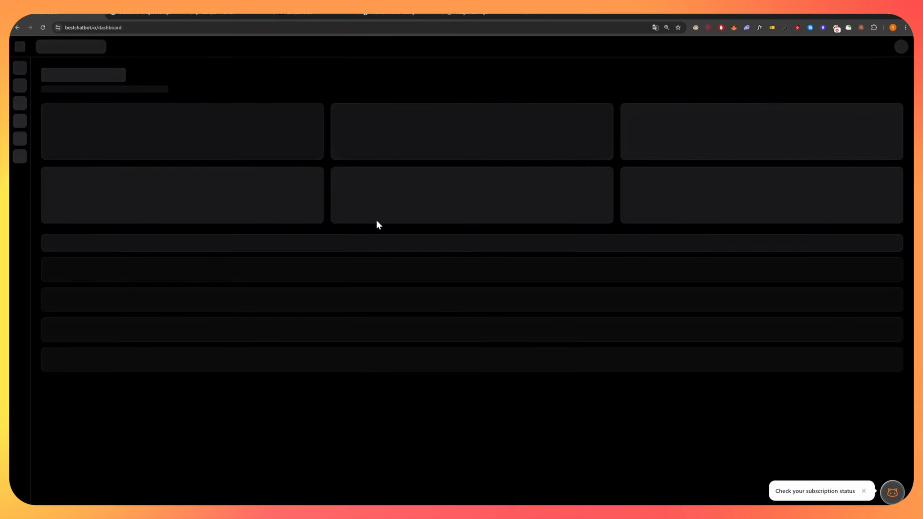
{"action": "left_click", "coordinate": [20, 69]}
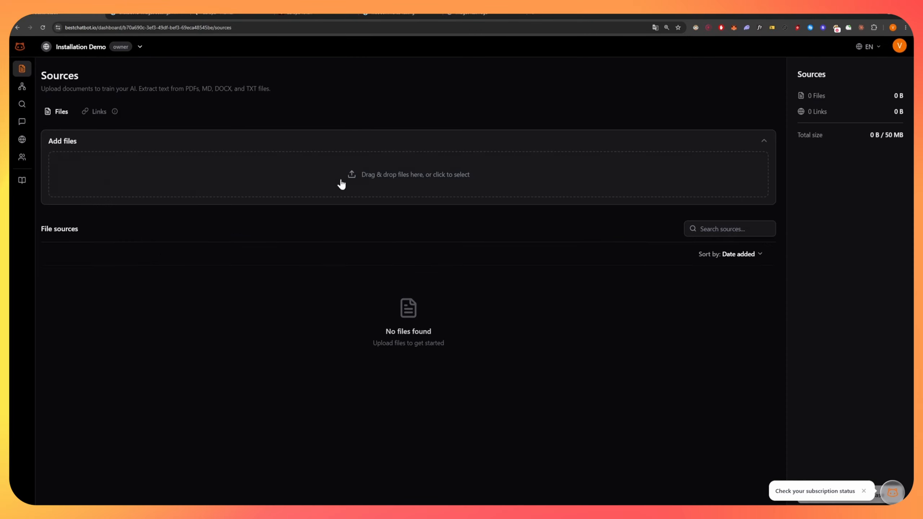
{"action": "left_click", "coordinate": [863, 490]}
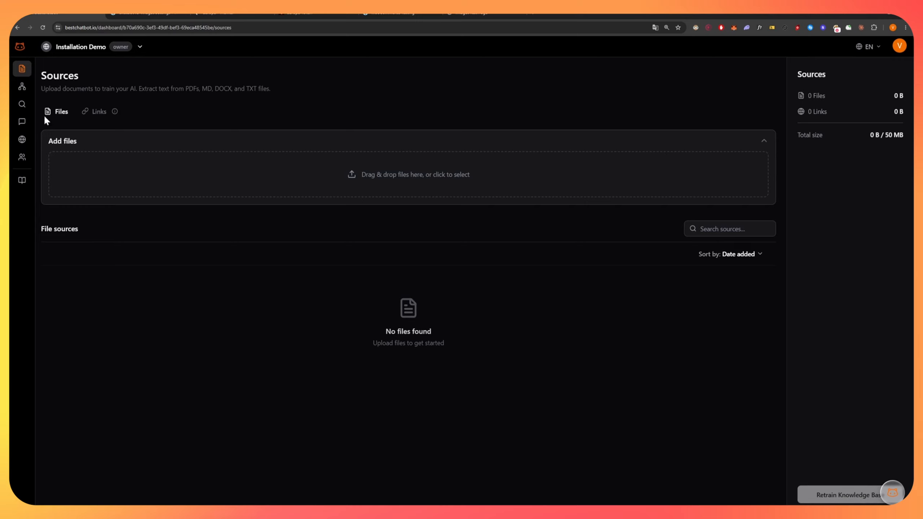
Upload the three .md files (2.9 KB total) as file sources, then show Links.
{"action": "double_click", "coordinate": [191, 88]}
{"action": "left_click", "coordinate": [205, 89]}
{"action": "double_click", "coordinate": [224, 88]}
{"action": "left_click", "coordinate": [256, 89]}
{"action": "left_click", "coordinate": [90, 112]}
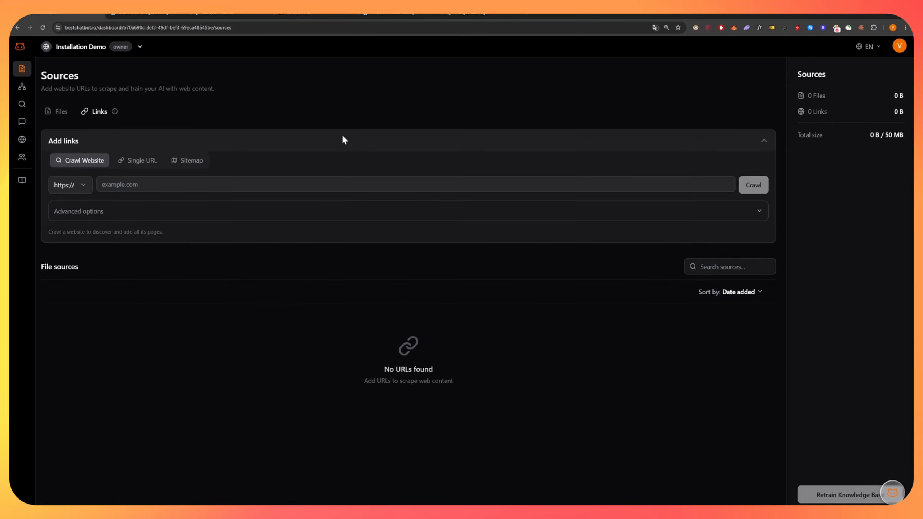
{"action": "left_click", "coordinate": [44, 108]}
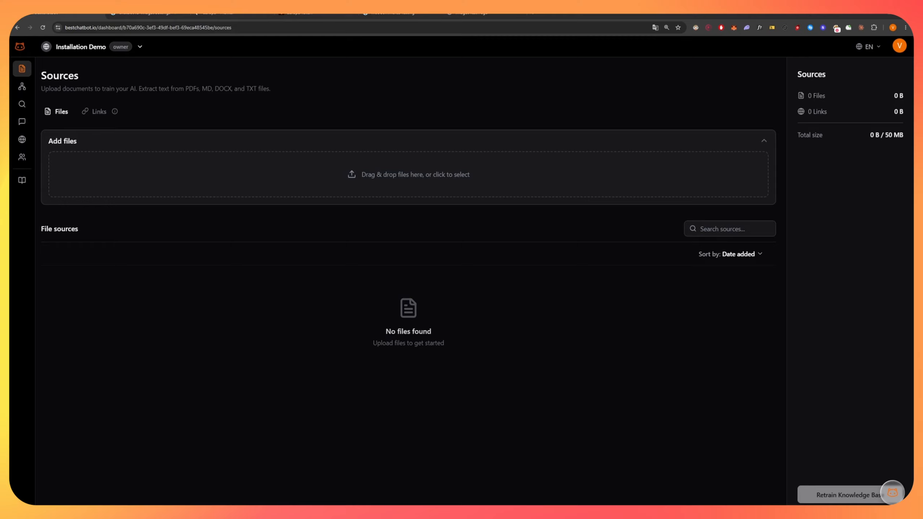
{"action": "key", "text": "Return"}
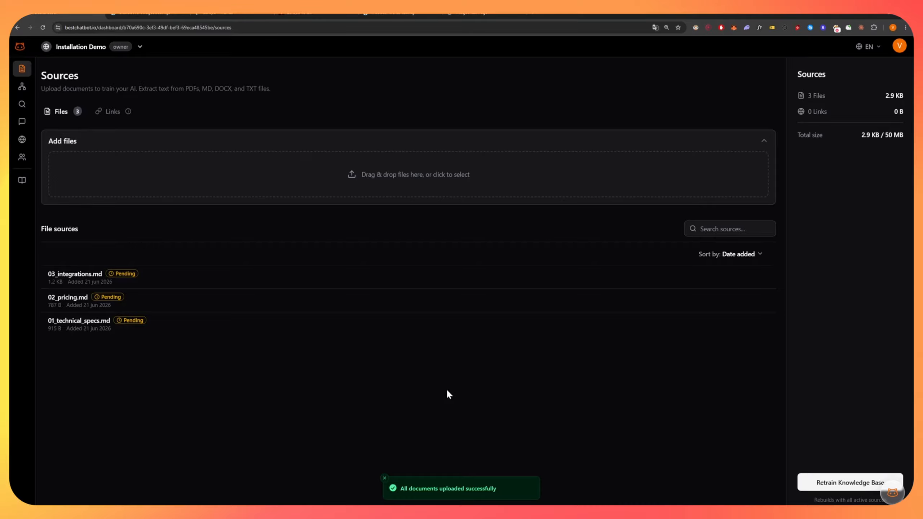
{"action": "left_click", "coordinate": [111, 112]}
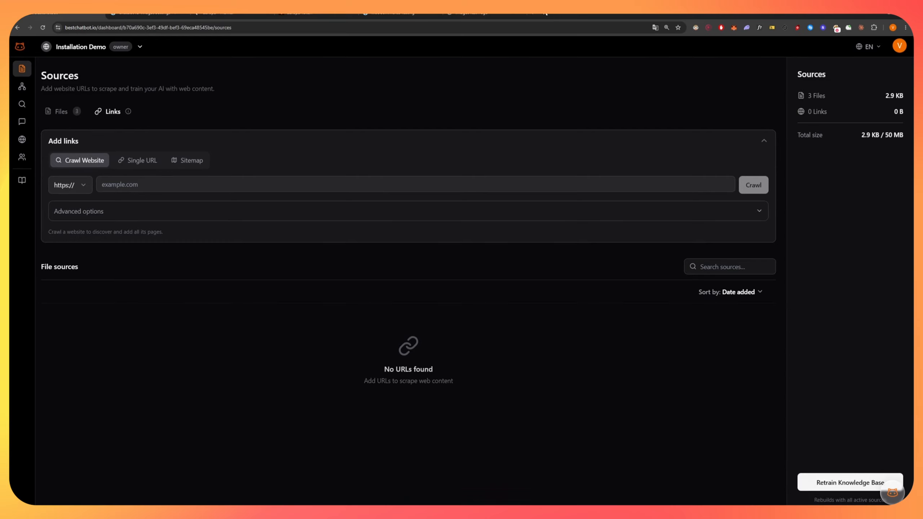
Crawl the highlandstretchtents.co.uk website as a link source.
{"action": "left_click", "coordinate": [536, 15]}
{"action": "type", "text": "hkgh"}
{"action": "key", "text": "BackSpace"}
{"action": "key", "text": "BackSpace"}
{"action": "key", "text": "BackSpace"}
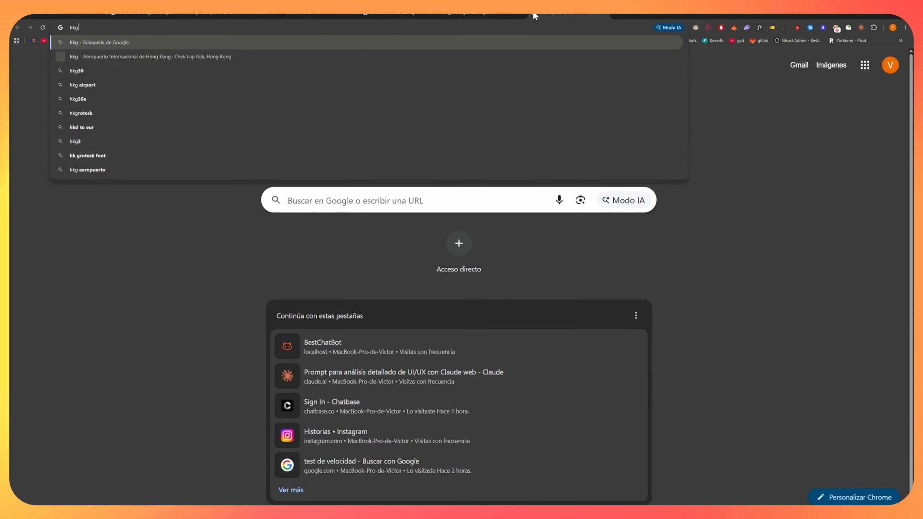
{"action": "type", "text": "ig"}
{"action": "key", "text": "BackSpace"}
{"action": "key", "text": "BackSpace"}
{"action": "key", "text": "BackSpace"}
{"action": "key", "text": "BackSpace"}
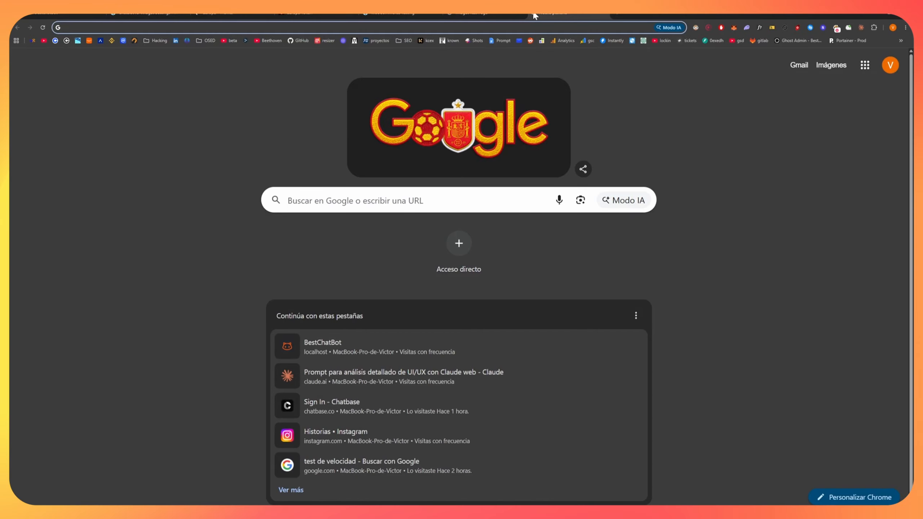
{"action": "left_click", "coordinate": [68, 15]}
{"action": "left_click", "coordinate": [141, 160]}
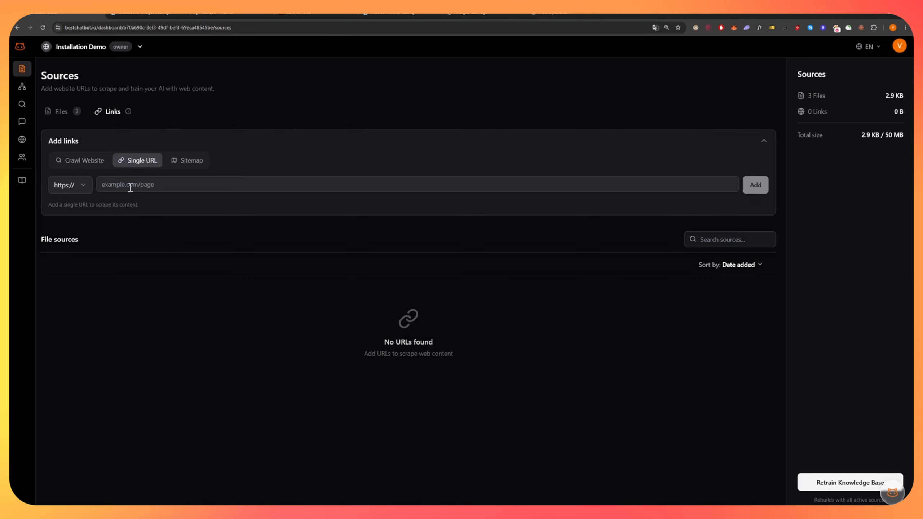
{"action": "left_click", "coordinate": [92, 160]}
{"action": "left_click", "coordinate": [147, 185]}
{"action": "type", "text": "www.highlandstretchtents.co.uk/"}
{"action": "left_click", "coordinate": [753, 184]}
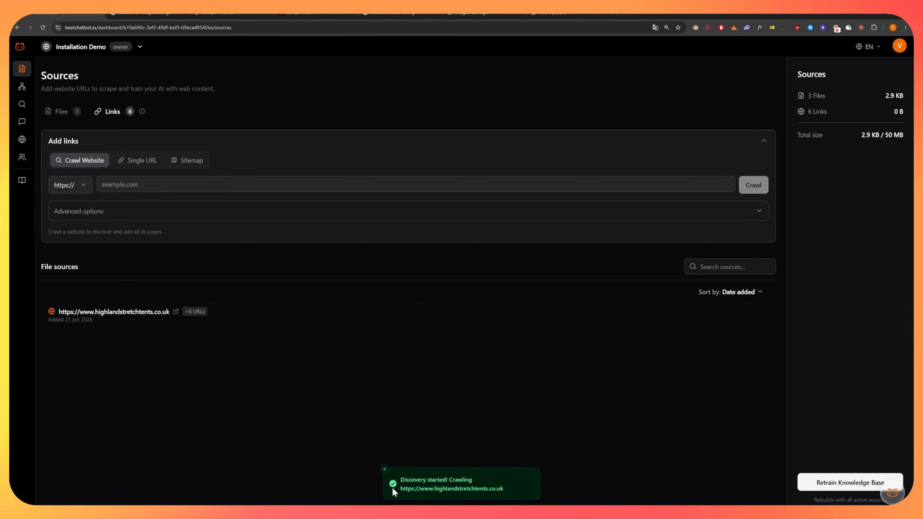
Delete the crawled site with its six pages and return to the file sources.
{"action": "left_click", "coordinate": [384, 469]}
{"action": "left_click", "coordinate": [264, 318]}
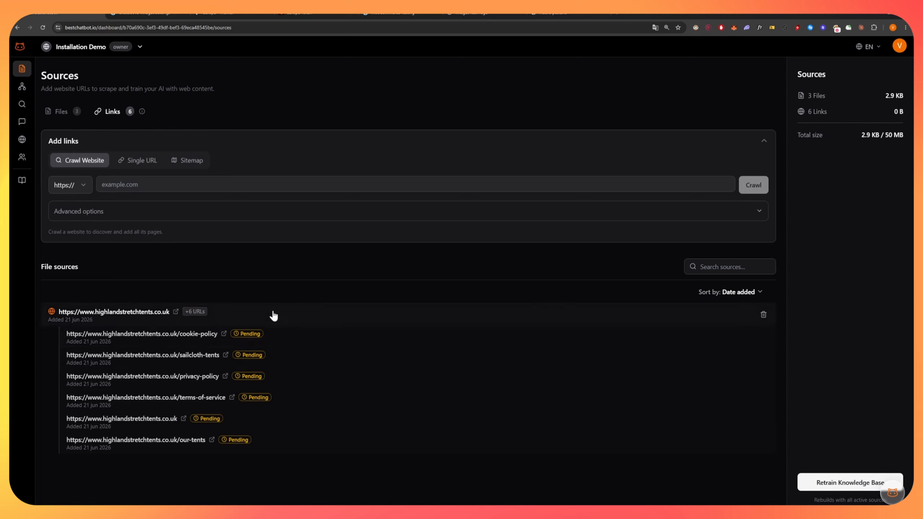
{"action": "left_click", "coordinate": [763, 314]}
{"action": "left_click", "coordinate": [68, 110]}
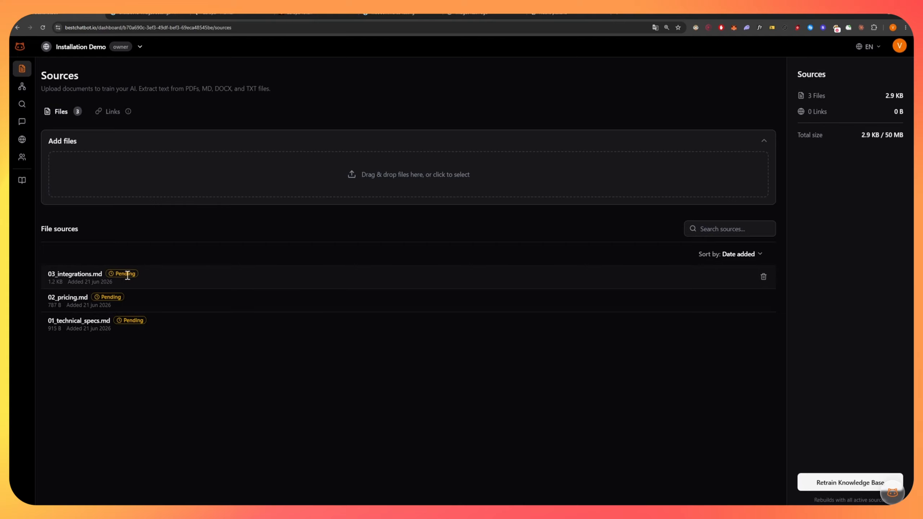
Retrain the knowledge base, deleting and then restoring 03_integrations.md.
{"action": "left_click", "coordinate": [814, 483]}
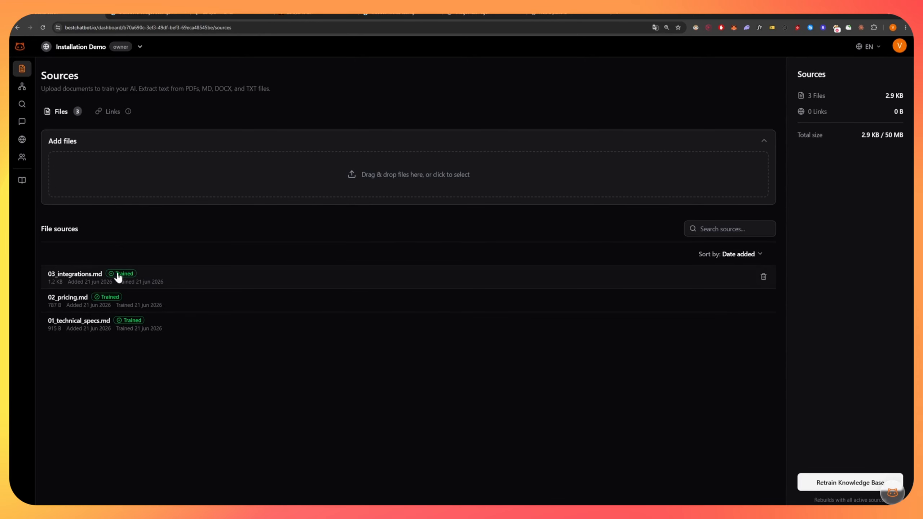
{"action": "left_click", "coordinate": [762, 278]}
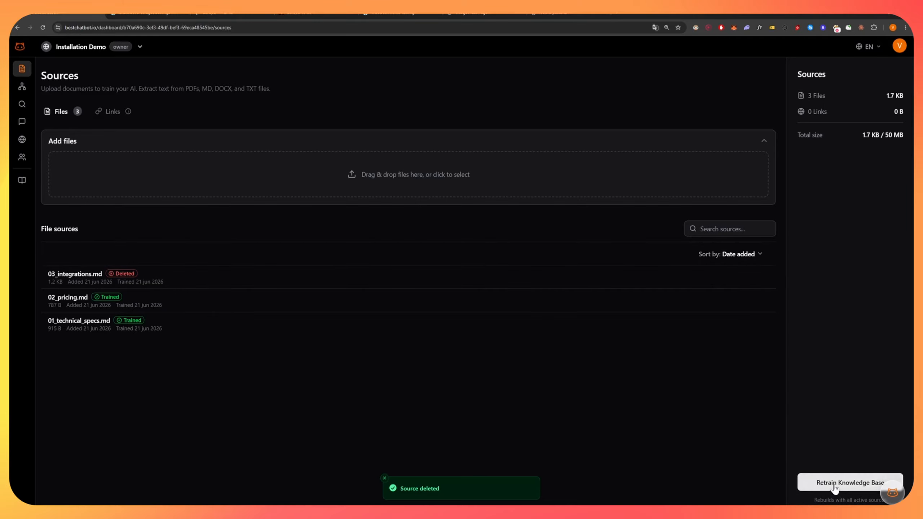
{"action": "mouse_move", "coordinate": [174, 274]}
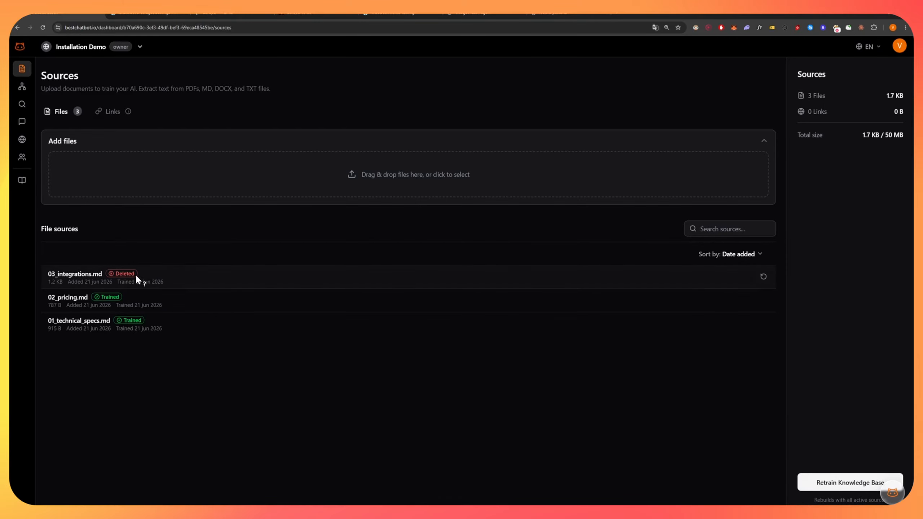
{"action": "mouse_move", "coordinate": [131, 277]}
{"action": "left_click", "coordinate": [763, 276]}
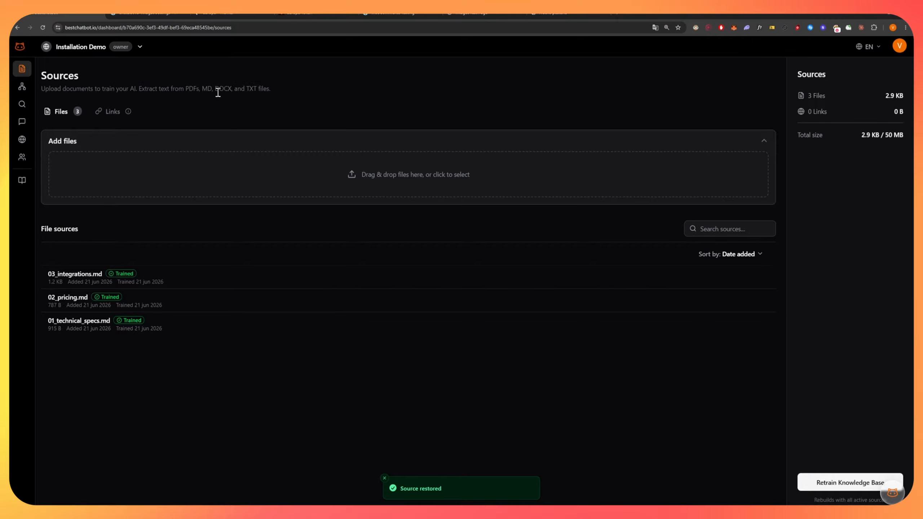
Preview 03_integrations.md and 02_pricing.md, closing each preview afterwards.
{"action": "left_click", "coordinate": [257, 278]}
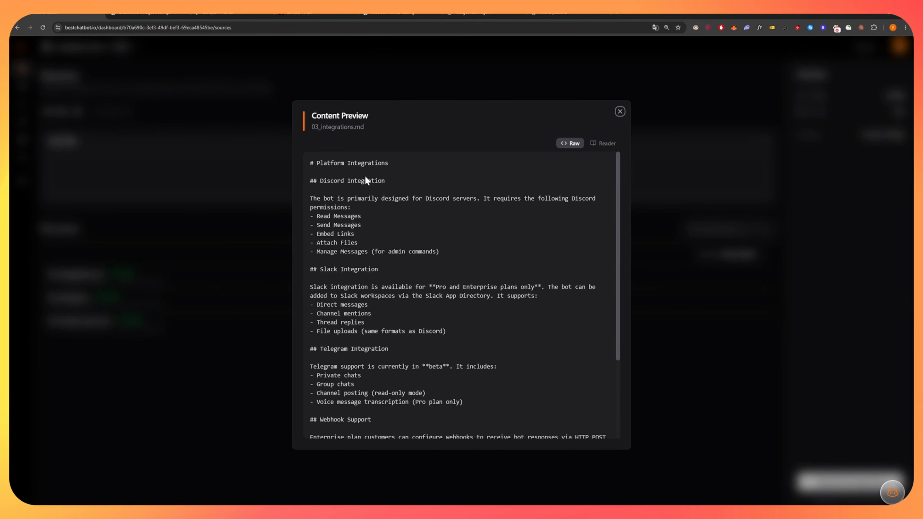
{"action": "triple_click", "coordinate": [345, 163]}
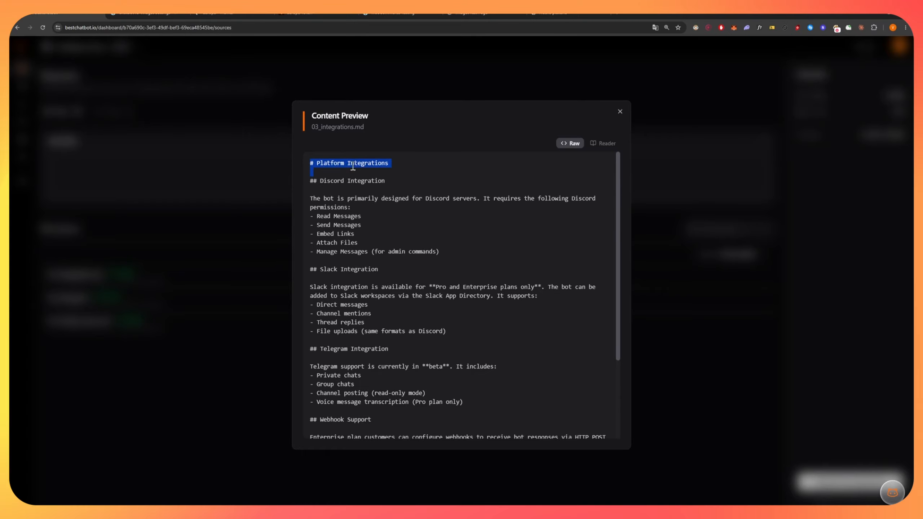
{"action": "left_click", "coordinate": [218, 334]}
{"action": "left_click", "coordinate": [154, 301]}
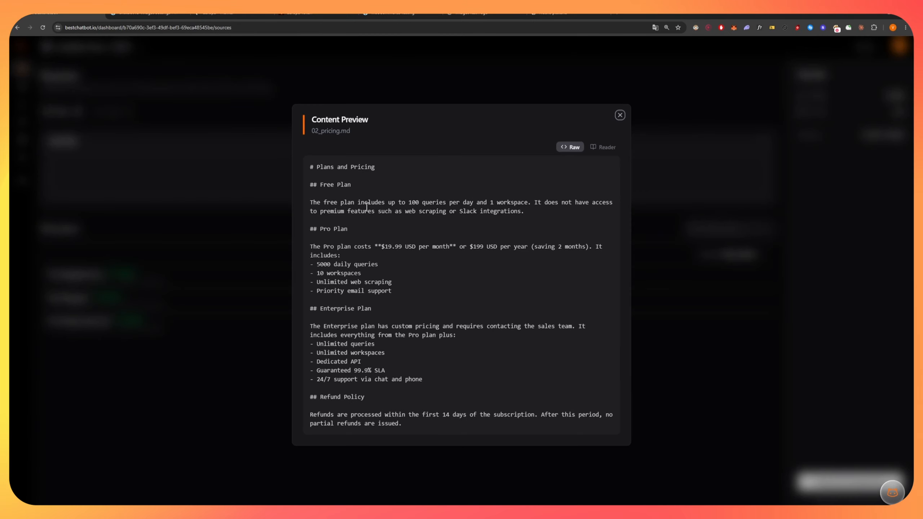
{"action": "left_click", "coordinate": [280, 223]}
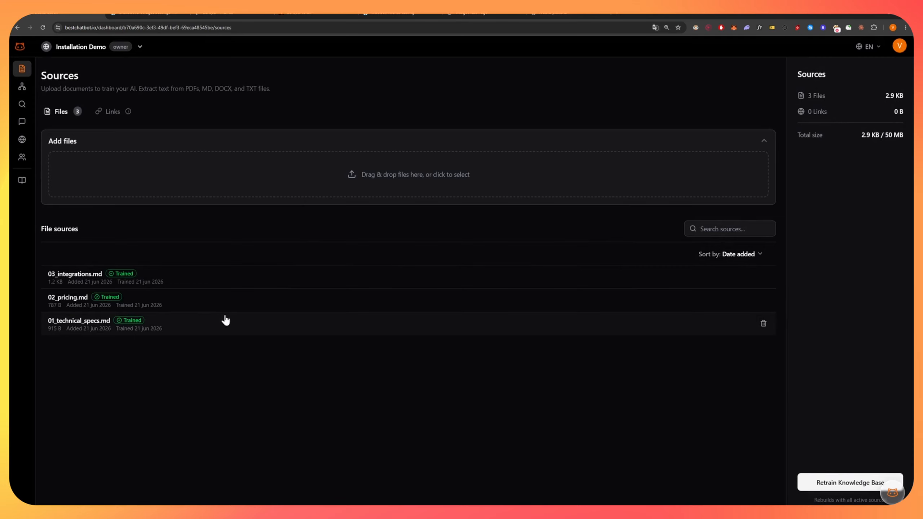
In Retrieval Testing, ask where the bot integrates and review its Slack, Telegram and webhooks answer.
{"action": "mouse_move", "coordinate": [51, 108]}
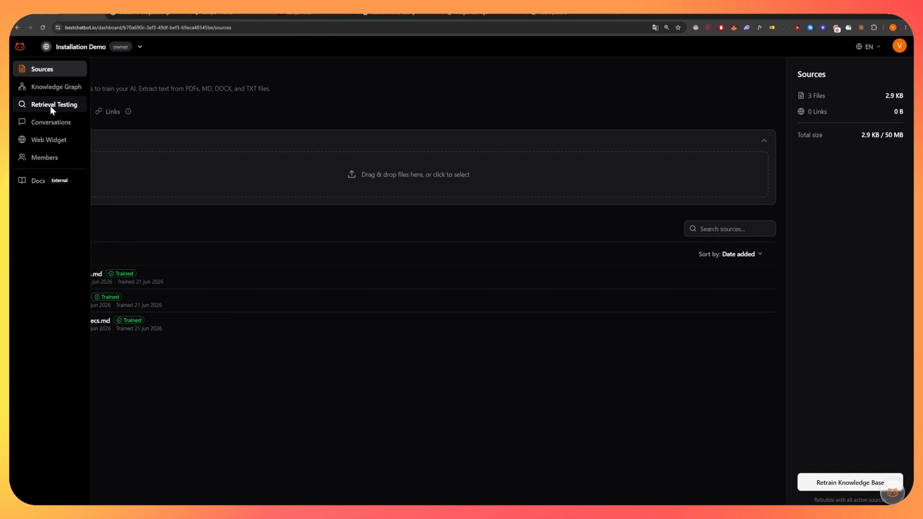
{"action": "left_click", "coordinate": [51, 105]}
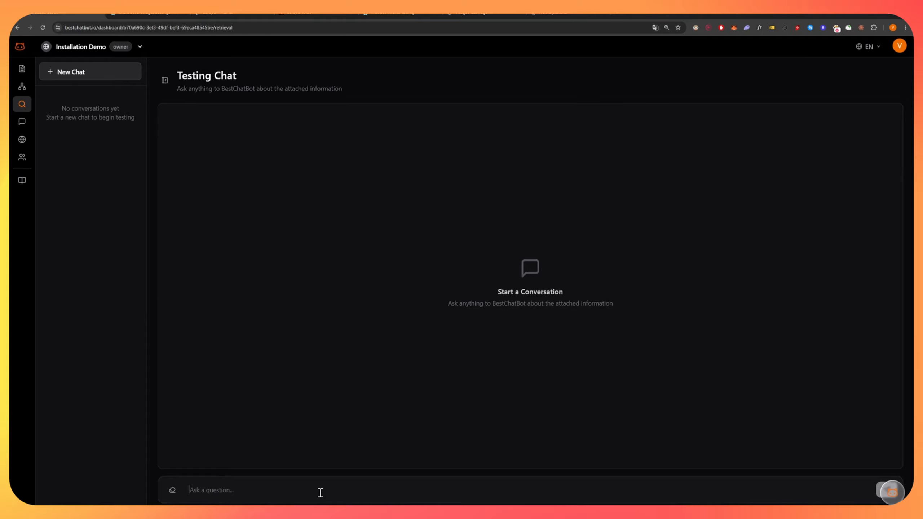
{"action": "type", "text": "where can"}
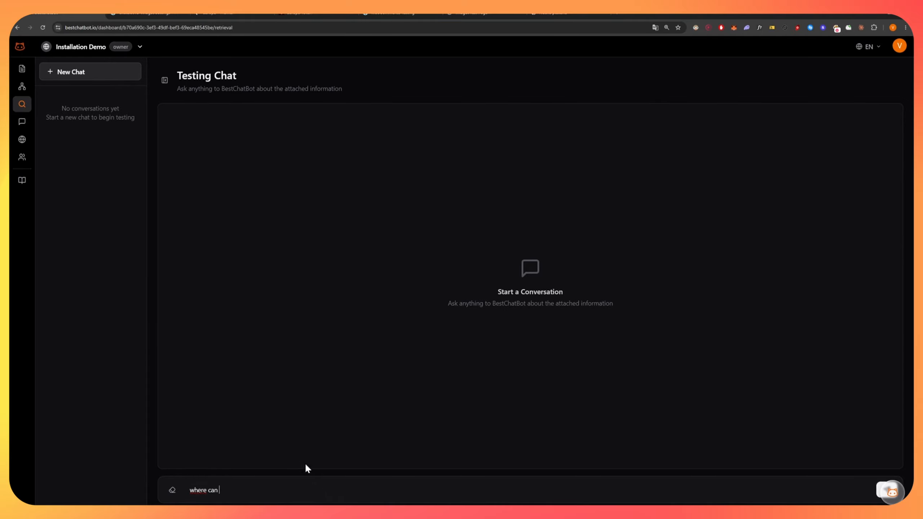
{"action": "left_click", "coordinate": [272, 473]}
{"action": "key", "text": "Return"}
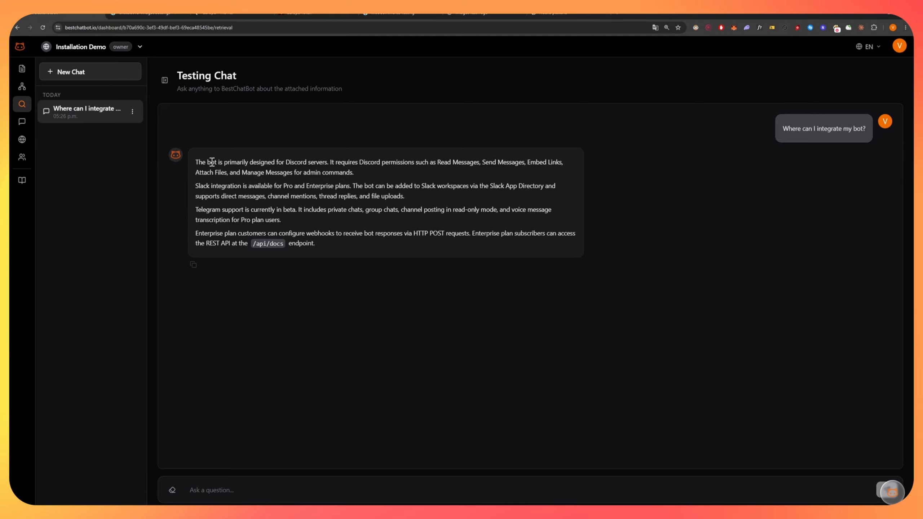
{"action": "left_click_drag", "start_coordinate": [195, 162], "coordinate": [414, 163]}
{"action": "left_click", "coordinate": [414, 164]}
{"action": "left_click_drag", "start_coordinate": [196, 185], "coordinate": [271, 186]}
{"action": "left_click", "coordinate": [271, 186]}
{"action": "left_click_drag", "start_coordinate": [195, 209], "coordinate": [272, 209]}
{"action": "left_click", "coordinate": [271, 210]}
{"action": "left_click_drag", "start_coordinate": [195, 233], "coordinate": [287, 234]}
Ask the test chat 'Whats it's pricing?'.
{"action": "left_click", "coordinate": [242, 496]}
{"action": "type", "text": "Whats it's pric"}
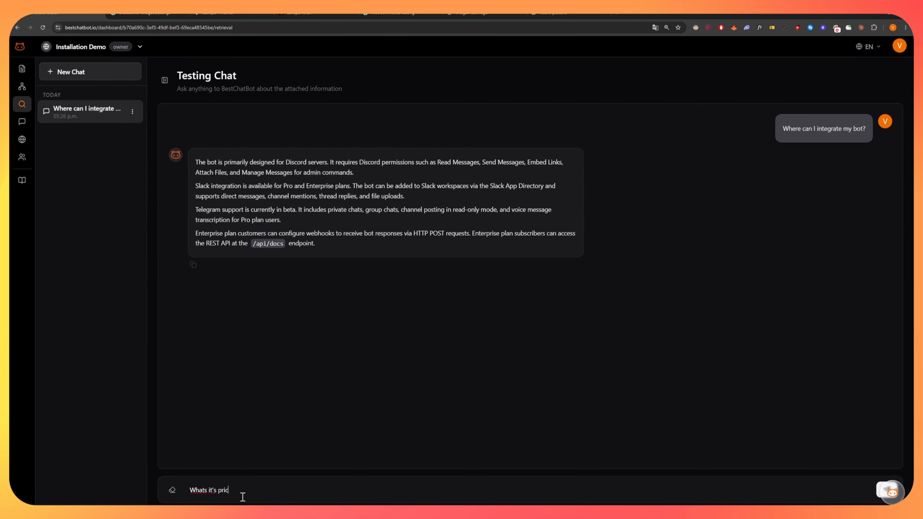
{"action": "type", "text": "ing?"}
{"action": "key", "text": "Return"}
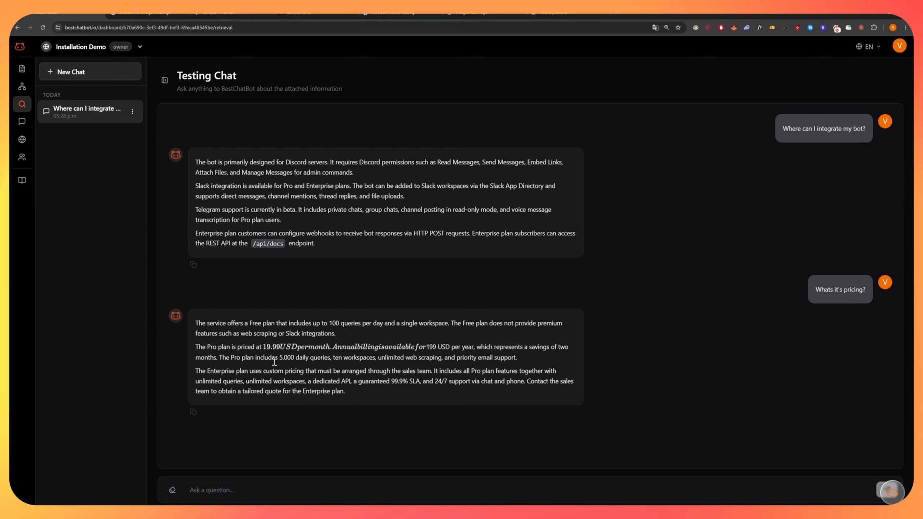
Check 02_pricing.md for the free plan's 100 queries per day and the Pro price.
{"action": "left_click", "coordinate": [36, 68]}
{"action": "left_click", "coordinate": [213, 309]}
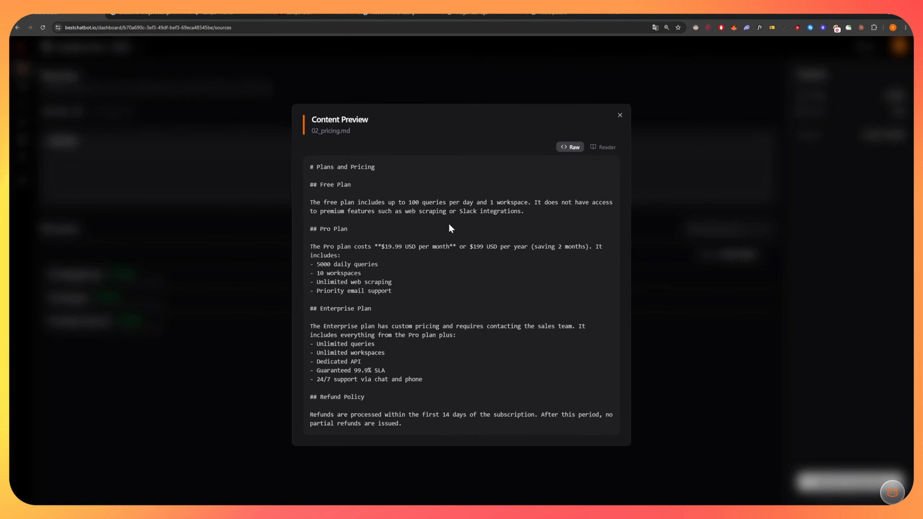
{"action": "left_click_drag", "start_coordinate": [410, 202], "coordinate": [473, 202]}
{"action": "left_click_drag", "start_coordinate": [375, 247], "coordinate": [486, 247]}
{"action": "left_click", "coordinate": [698, 377]}
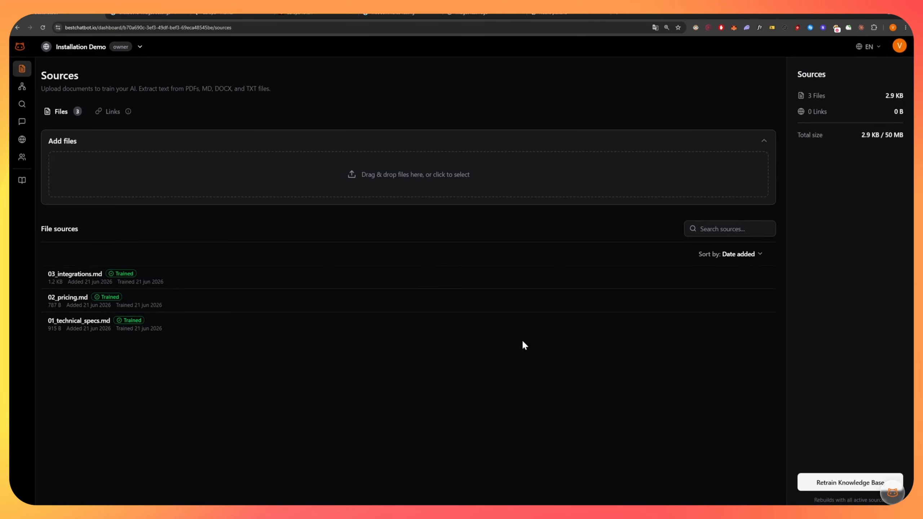
Copy the script snippet from the Web Widget page's Installation tab.
{"action": "mouse_move", "coordinate": [51, 143]}
{"action": "left_click", "coordinate": [46, 142]}
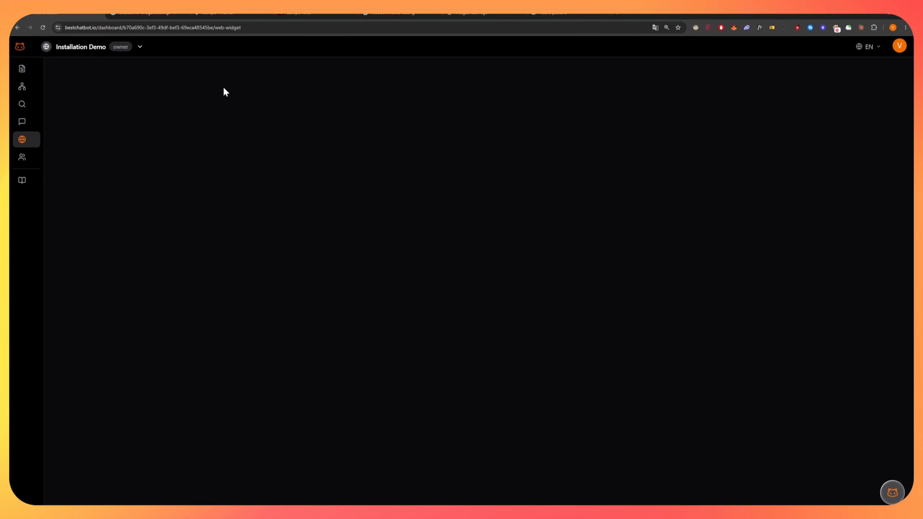
{"action": "left_click", "coordinate": [172, 136]}
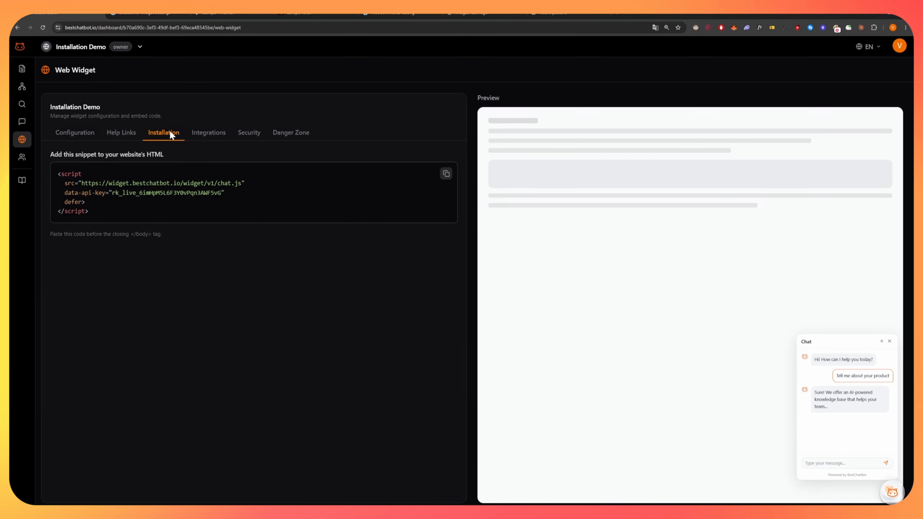
{"action": "double_click", "coordinate": [156, 193]}
{"action": "left_click", "coordinate": [445, 174]}
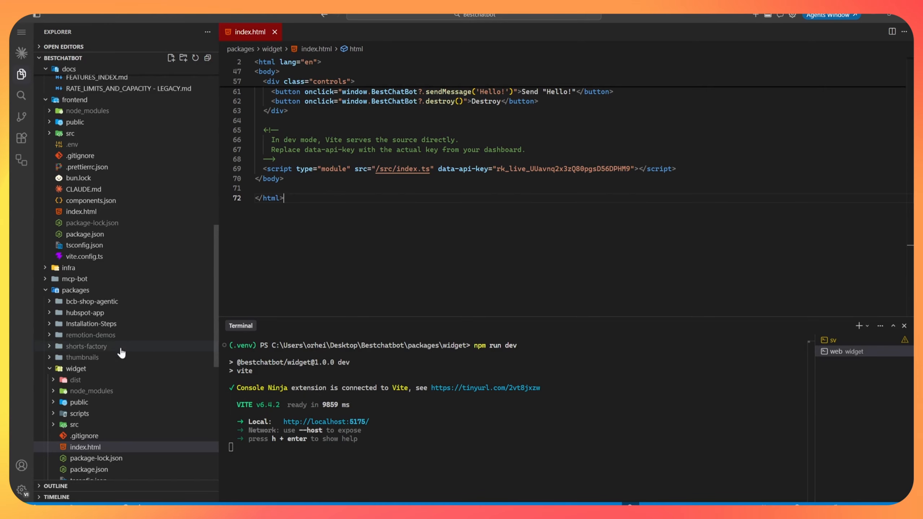
Insert the suggested embed script block after line 69 of index.html.
{"action": "scroll", "coordinate": [121, 351], "scroll_direction": "down", "scroll_amount": 4}
{"action": "scroll", "coordinate": [128, 350], "scroll_direction": "down", "scroll_amount": 1}
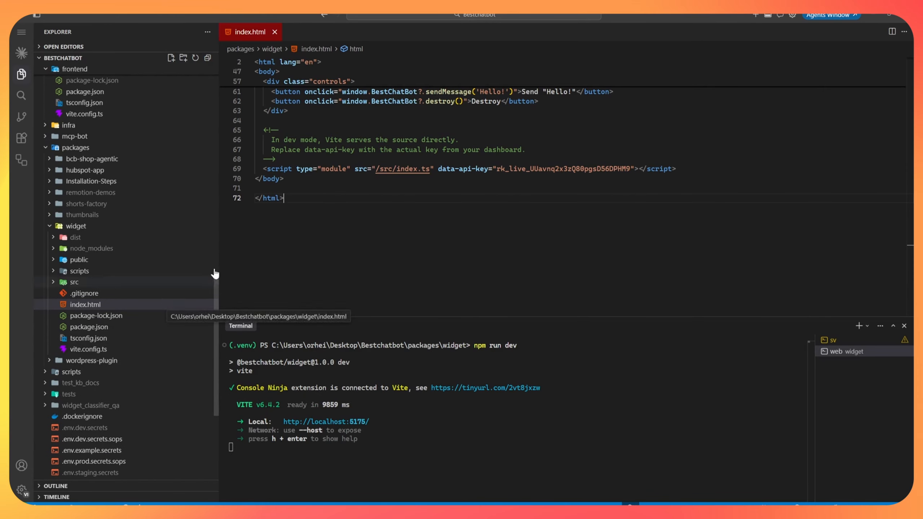
{"action": "left_click_drag", "start_coordinate": [264, 169], "coordinate": [682, 163]}
{"action": "left_click", "coordinate": [688, 162]}
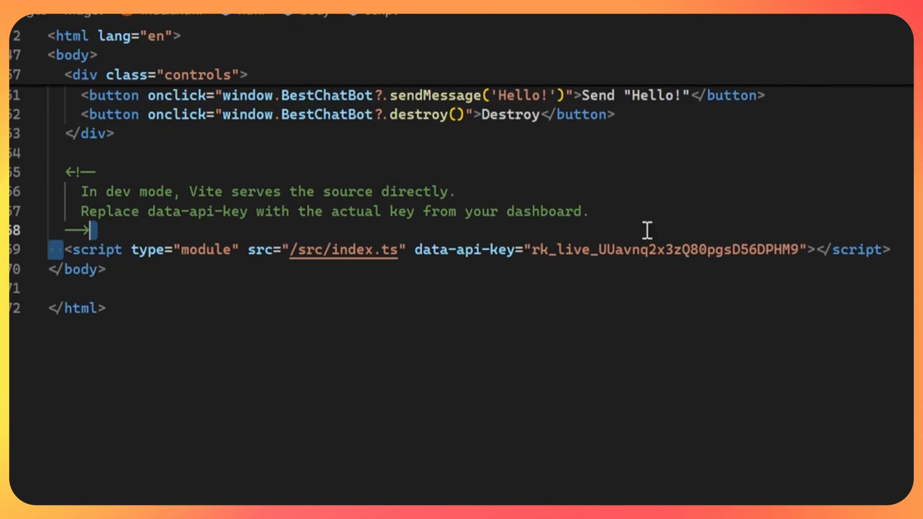
{"action": "left_click", "coordinate": [891, 250]}
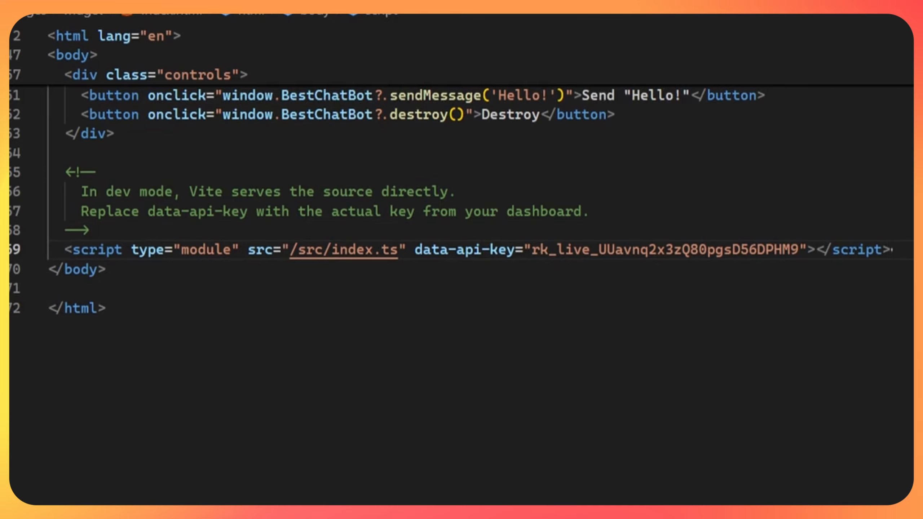
{"action": "key", "text": "Return"}
{"action": "key", "text": "Return"}
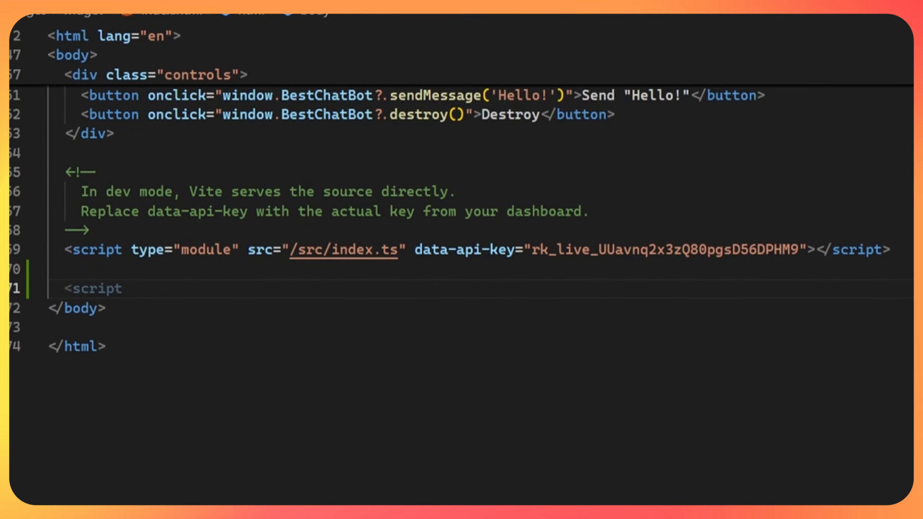
{"action": "key", "text": "Tab"}
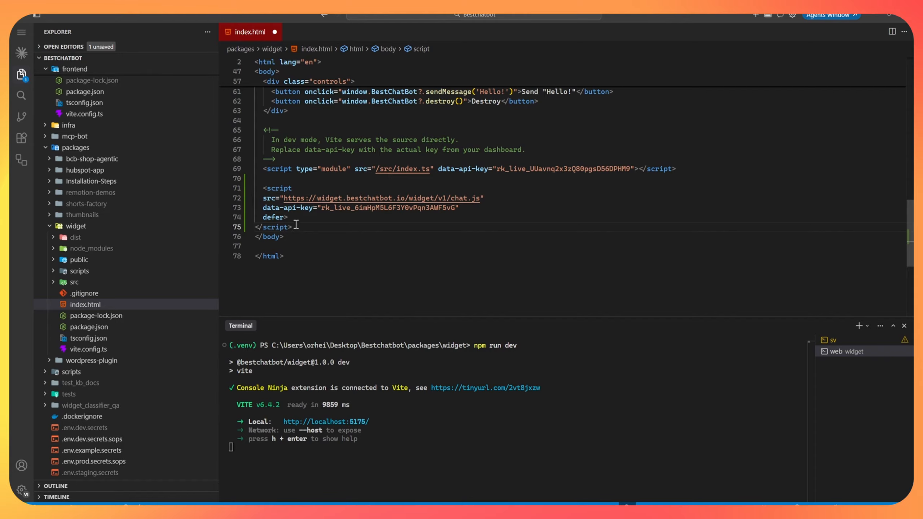
Remove the added script block, keeping the original script, and save index.html.
{"action": "left_click_drag", "start_coordinate": [294, 219], "coordinate": [264, 198]}
{"action": "key", "text": "Tab"}
{"action": "left_click_drag", "start_coordinate": [311, 225], "coordinate": [263, 170]}
{"action": "key", "text": "BackSpace"}
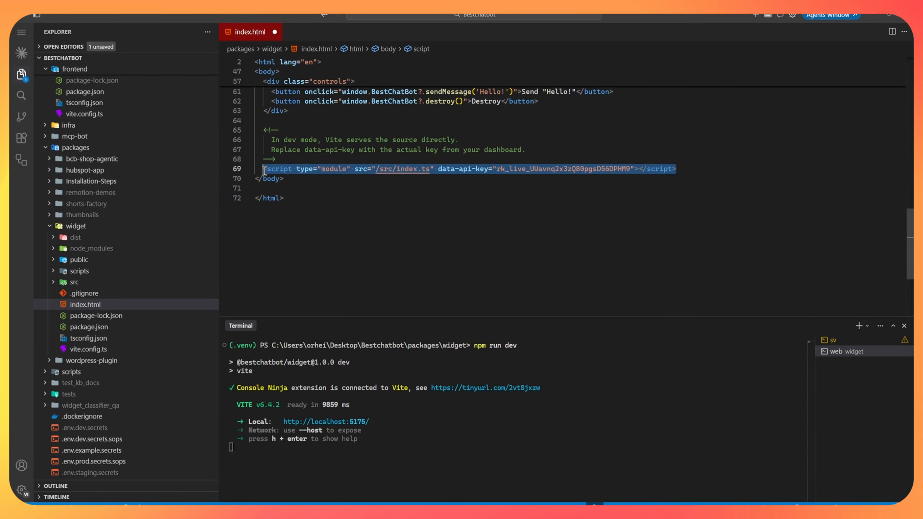
{"action": "left_click", "coordinate": [468, 230]}
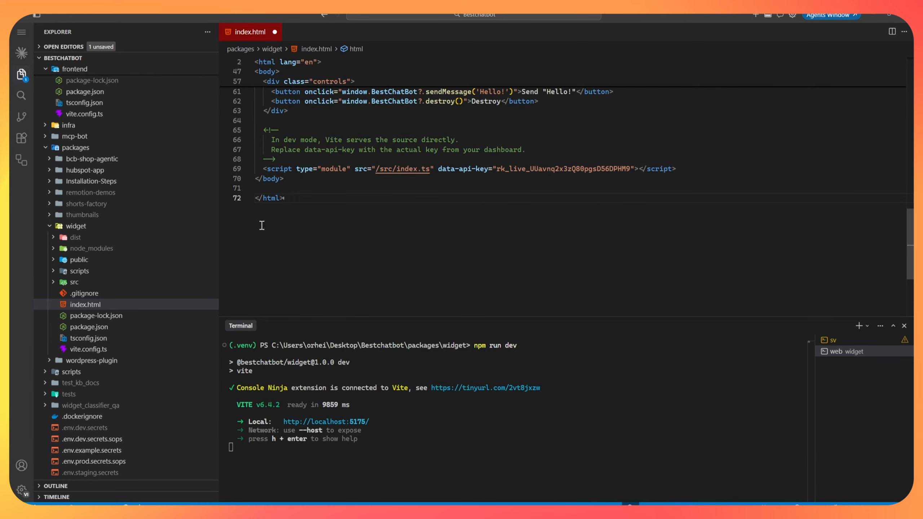
{"action": "key", "text": "ctrl+s"}
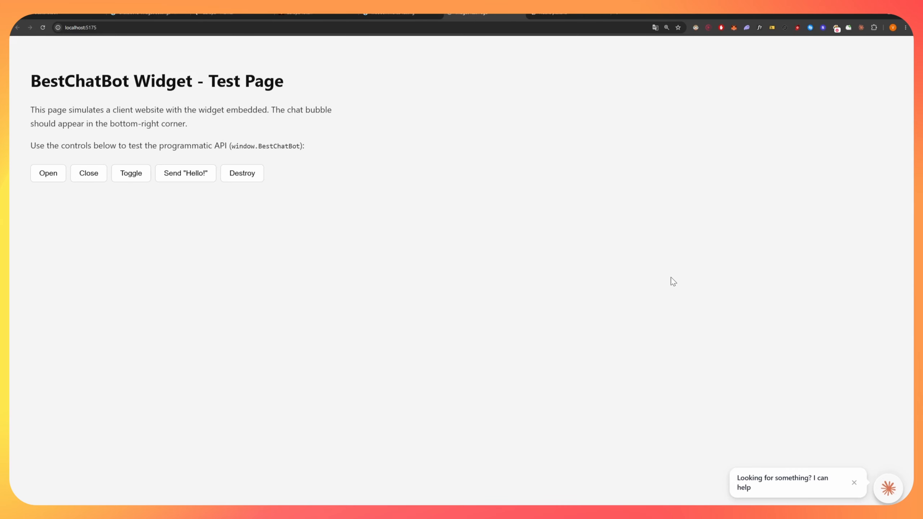
On the localhost test page, open the widget's chat, then its Home and History views.
{"action": "left_click", "coordinate": [853, 482]}
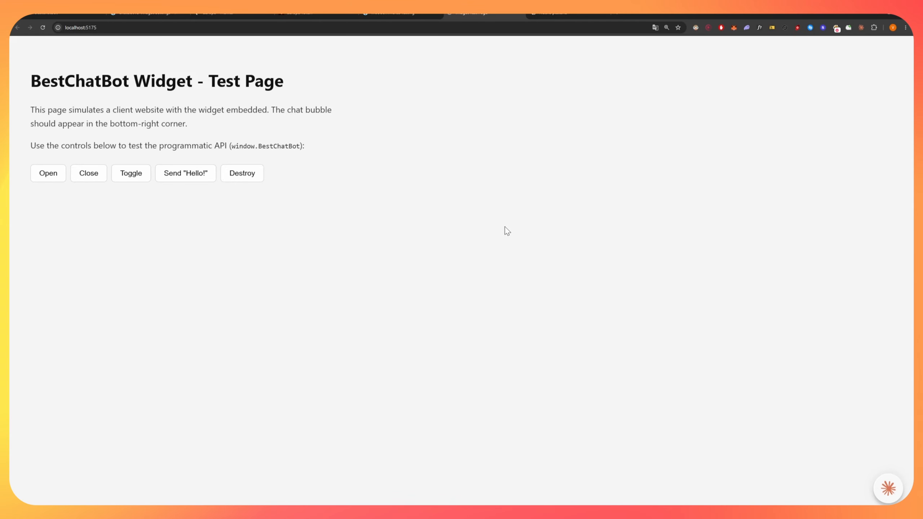
{"action": "left_click", "coordinate": [887, 488]}
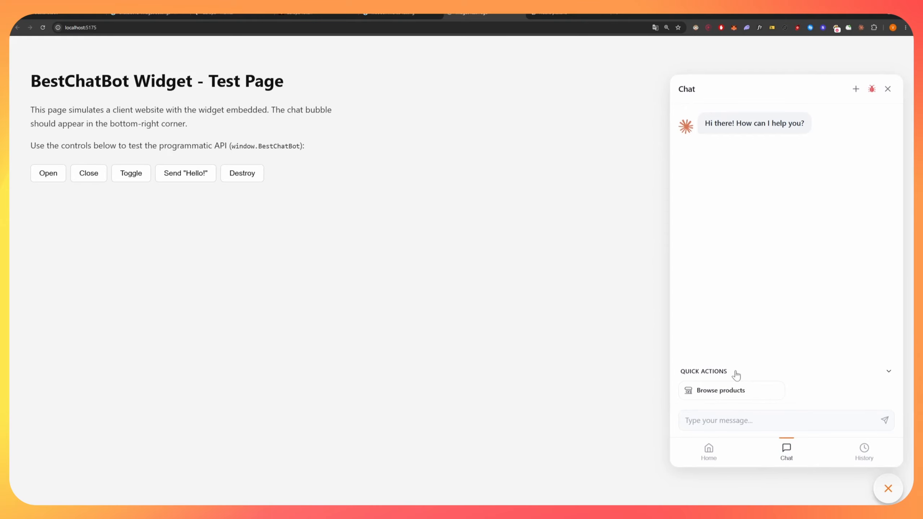
{"action": "left_click", "coordinate": [720, 375]}
{"action": "left_click", "coordinate": [708, 456]}
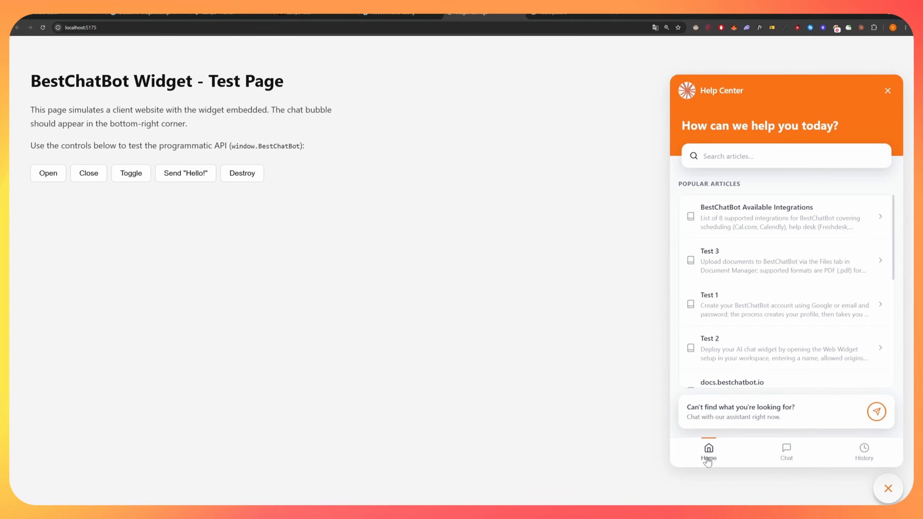
{"action": "scroll", "coordinate": [825, 233], "scroll_direction": "down", "scroll_amount": 5}
{"action": "scroll", "coordinate": [791, 288], "scroll_direction": "up", "scroll_amount": 5}
{"action": "left_click", "coordinate": [864, 453]}
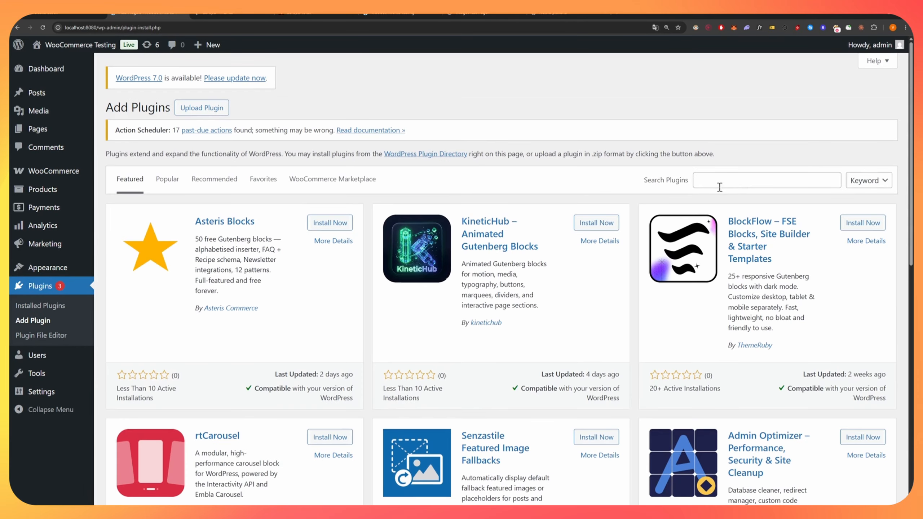
Search WordPress plugins for 'Chatbot IO Widget' and confirm it is already Active.
{"action": "key", "text": "ctrl+v"}
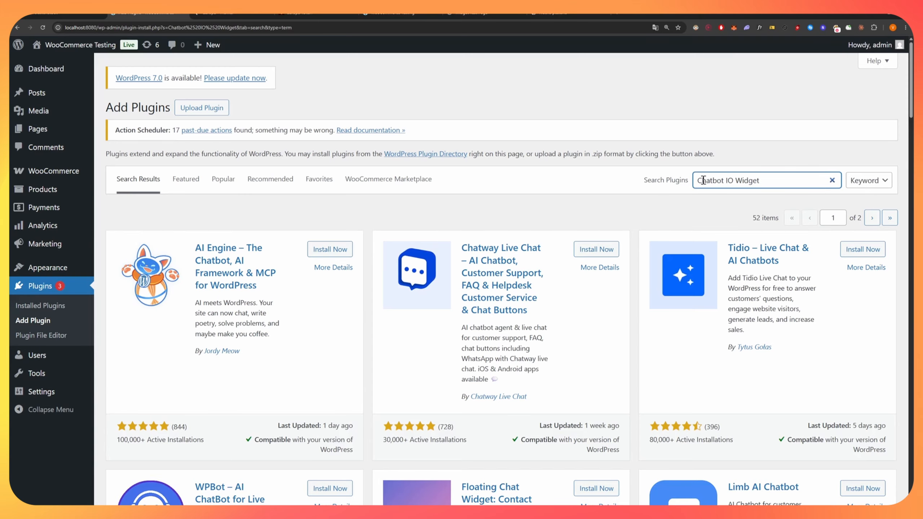
{"action": "left_click_drag", "start_coordinate": [698, 180], "coordinate": [764, 179]}
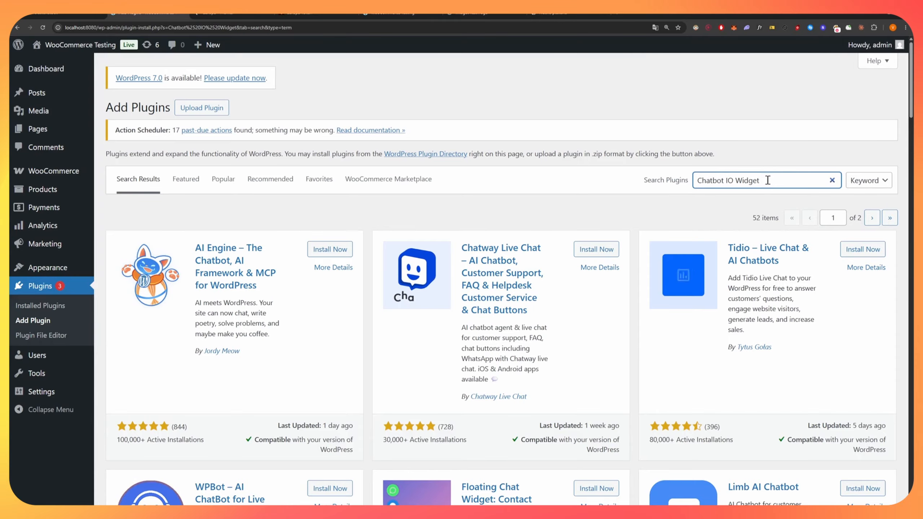
{"action": "scroll", "coordinate": [350, 281], "scroll_direction": "down", "scroll_amount": 10}
{"action": "scroll", "coordinate": [356, 280], "scroll_direction": "down", "scroll_amount": 15}
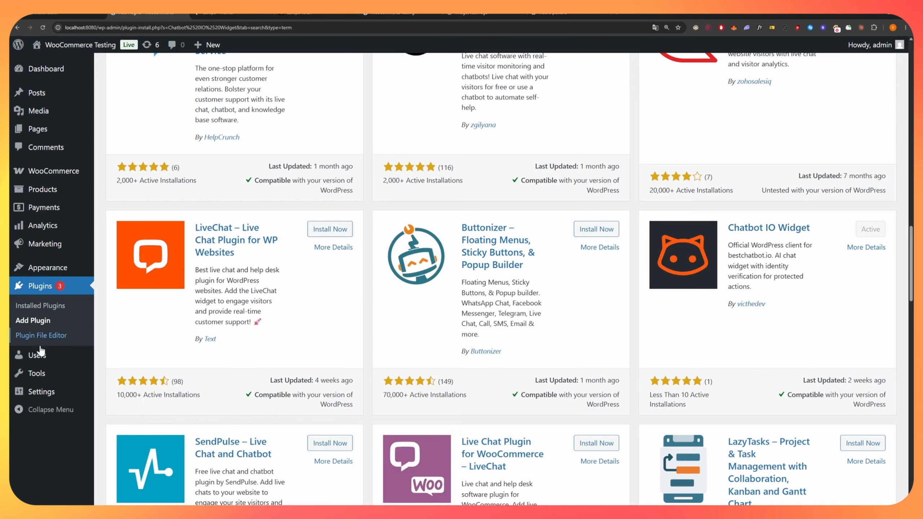
{"action": "mouse_move", "coordinate": [45, 399]}
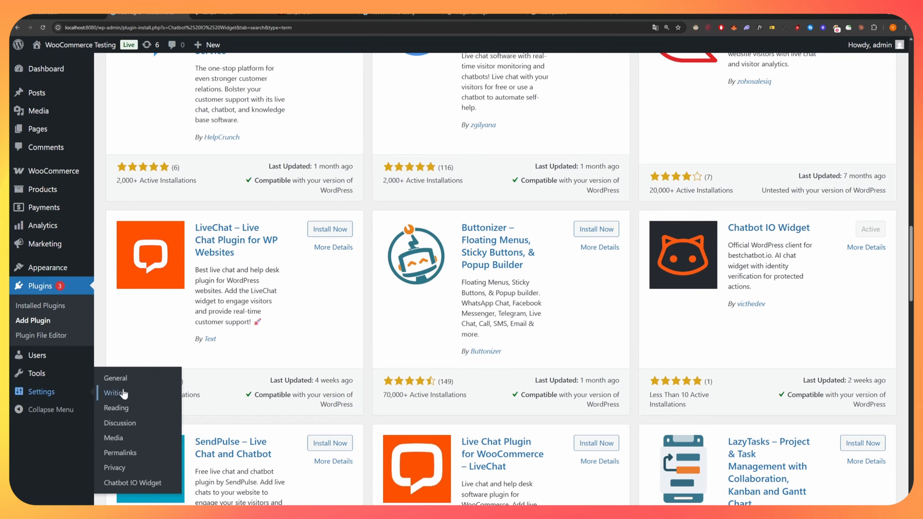
Compare the API key in the Chatbot IO Widget settings with the one in the embed snippet.
{"action": "left_click", "coordinate": [133, 483]}
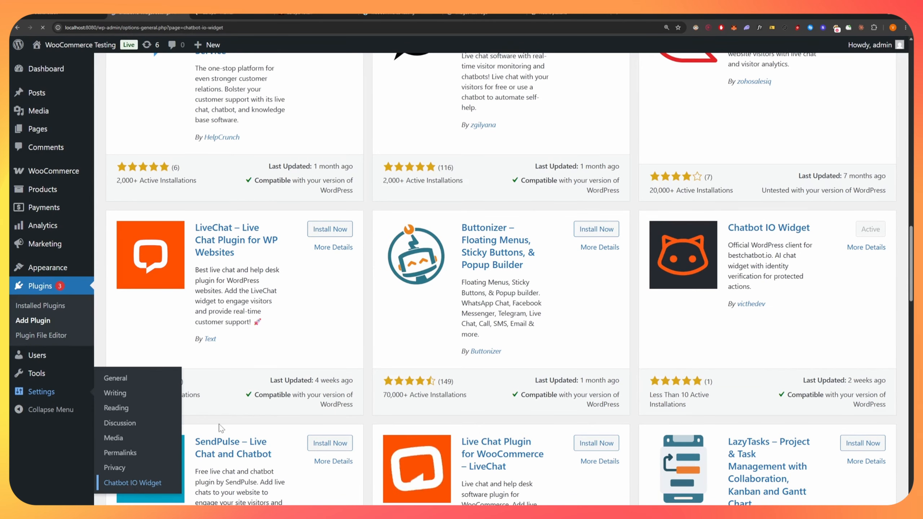
{"action": "double_click", "coordinate": [312, 205]}
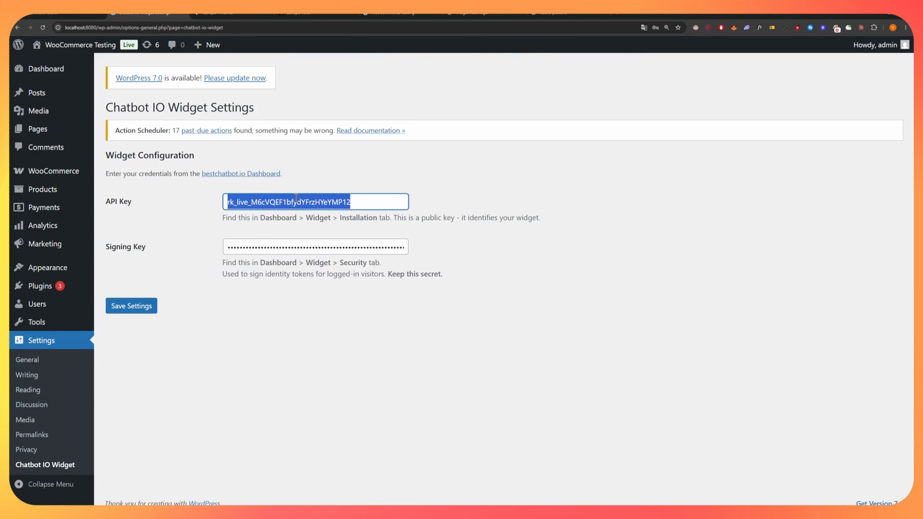
{"action": "triple_click", "coordinate": [119, 202]}
{"action": "triple_click", "coordinate": [125, 248]}
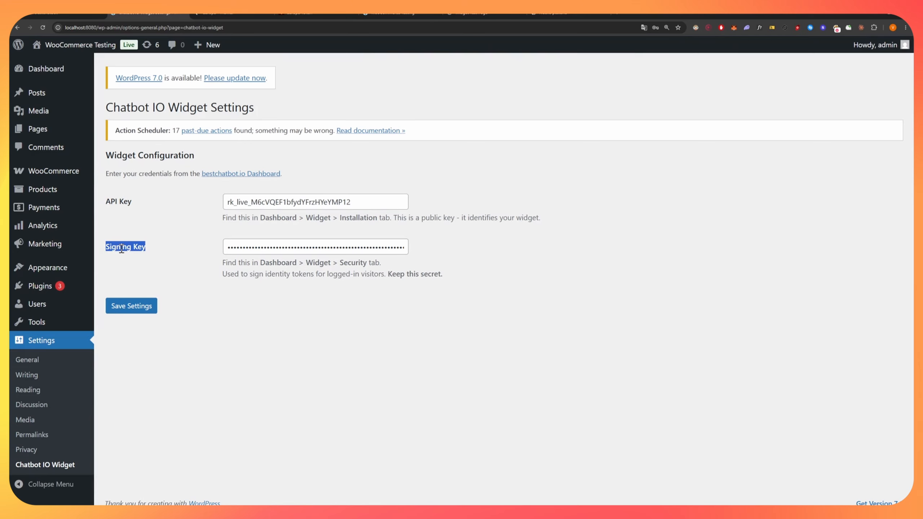
{"action": "triple_click", "coordinate": [117, 201]}
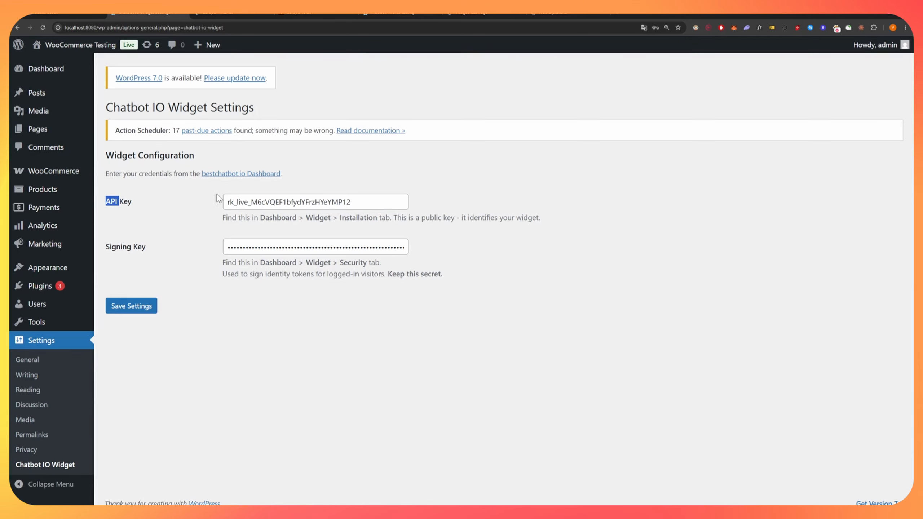
{"action": "left_click", "coordinate": [278, 202]}
{"action": "left_click", "coordinate": [82, 15]}
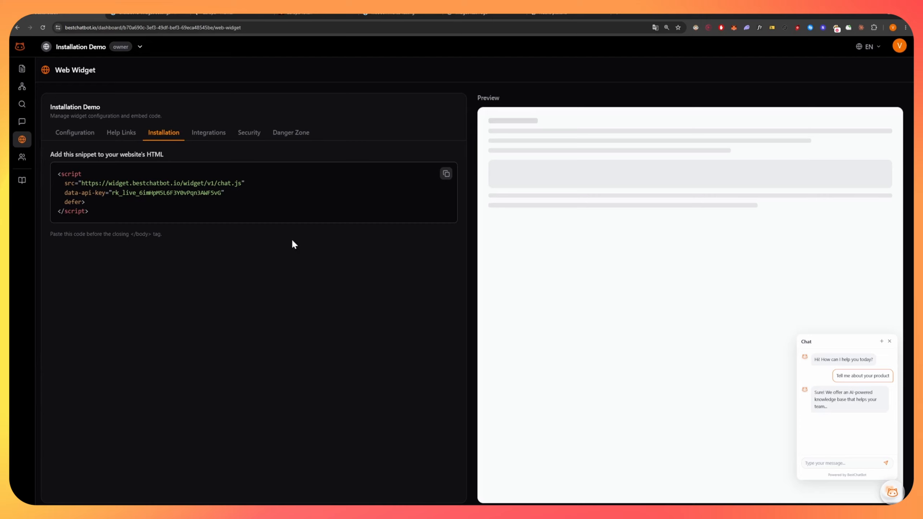
{"action": "double_click", "coordinate": [136, 193]}
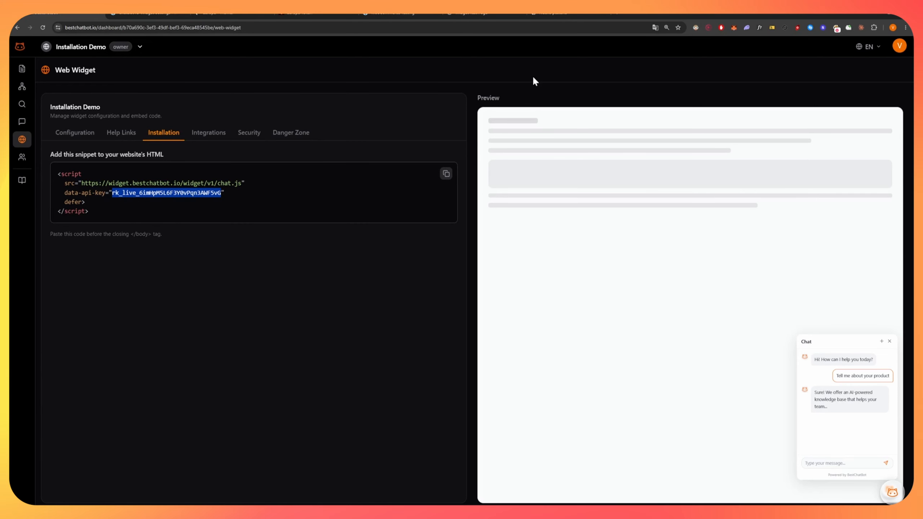
Enter the signing key in the Signing Key field and save the widget settings.
{"action": "left_click", "coordinate": [451, 16]}
{"action": "double_click", "coordinate": [264, 239]}
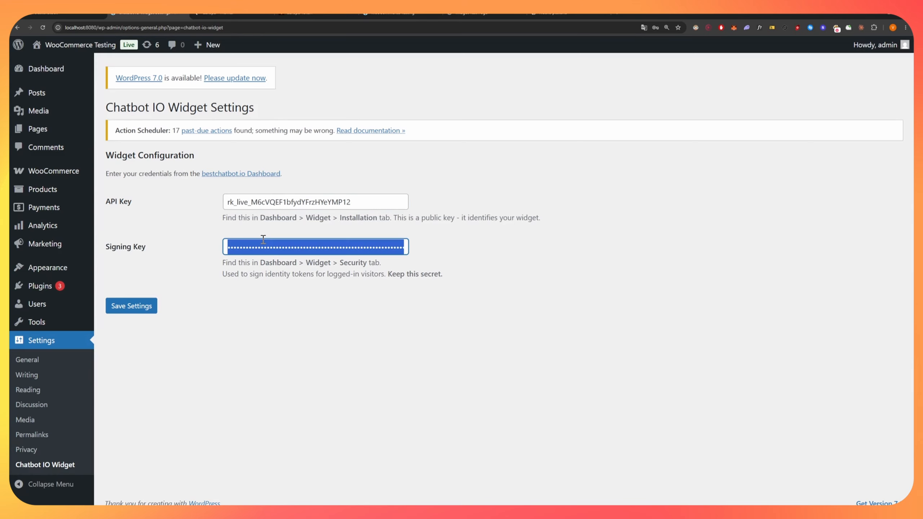
{"action": "left_click_drag", "start_coordinate": [155, 251], "coordinate": [105, 249]}
{"action": "left_click", "coordinate": [269, 250]}
{"action": "double_click", "coordinate": [270, 250]}
{"action": "left_click", "coordinate": [308, 249]}
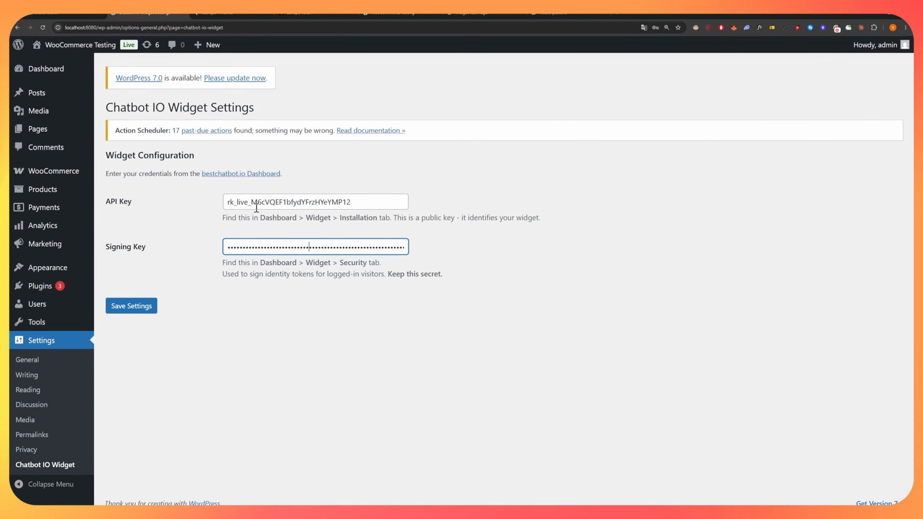
{"action": "left_click", "coordinate": [131, 306]}
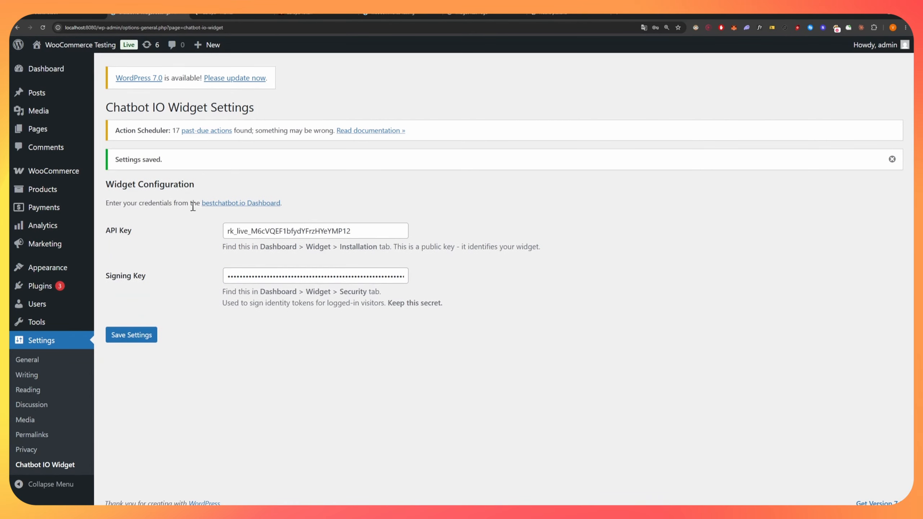
{"action": "left_click_drag", "start_coordinate": [391, 15], "coordinate": [229, 15]}
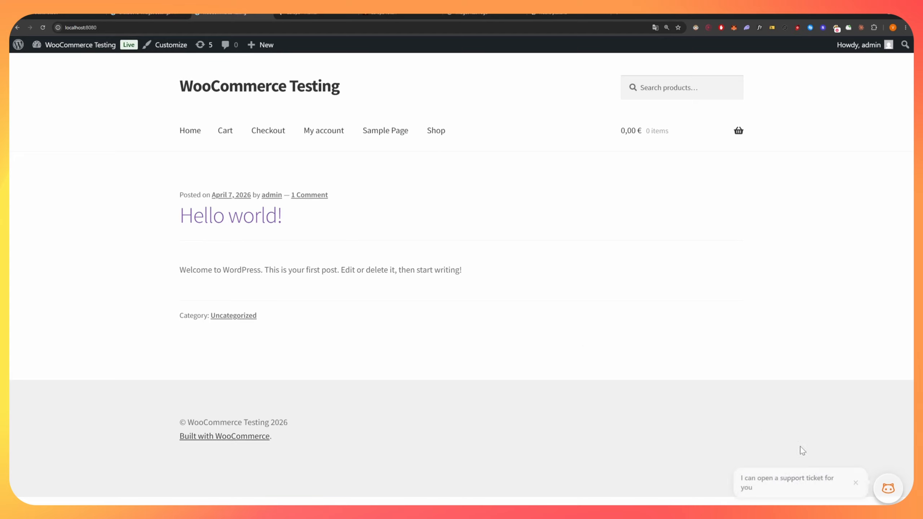
{"action": "left_click", "coordinate": [886, 487]}
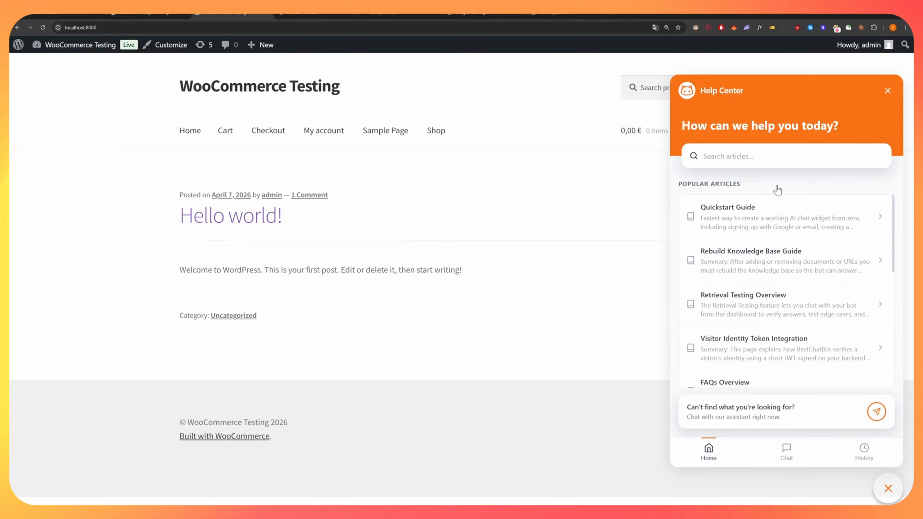
{"action": "left_click", "coordinate": [785, 450]}
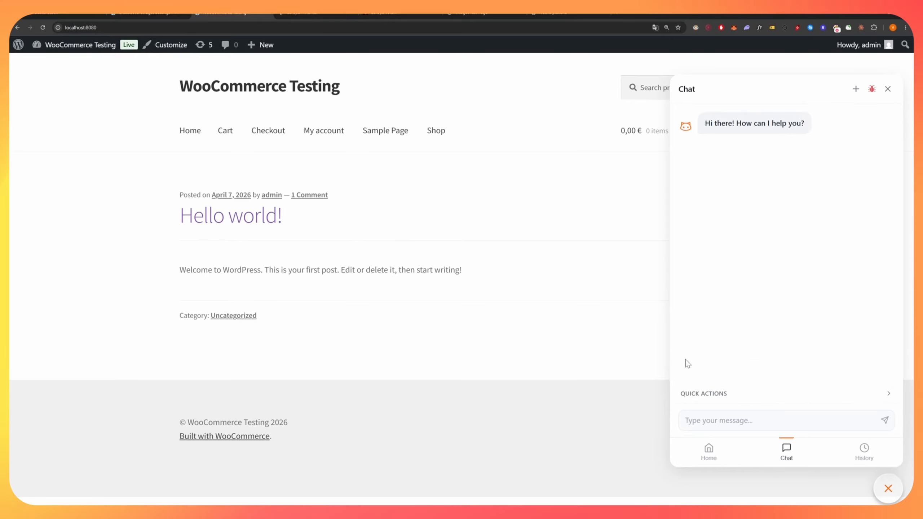
{"action": "left_click", "coordinate": [751, 419]}
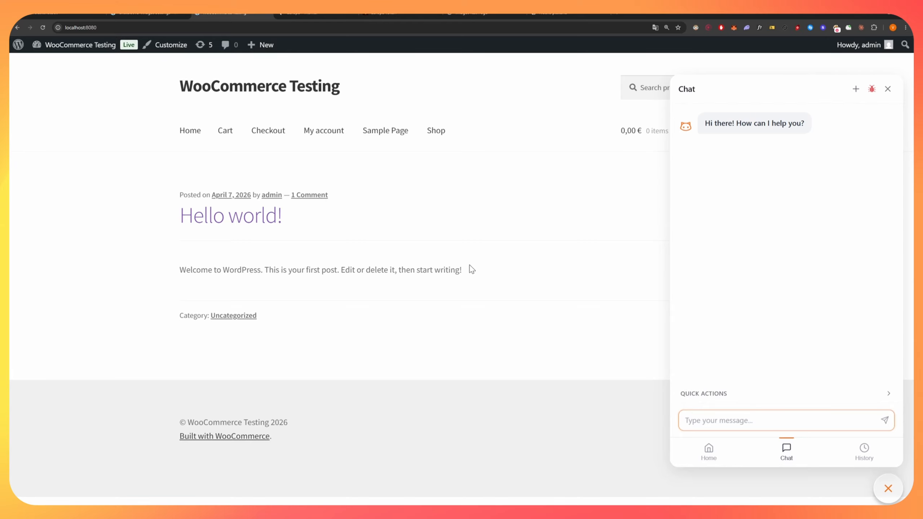
{"action": "left_click", "coordinate": [710, 394]}
{"action": "left_click", "coordinate": [710, 357]}
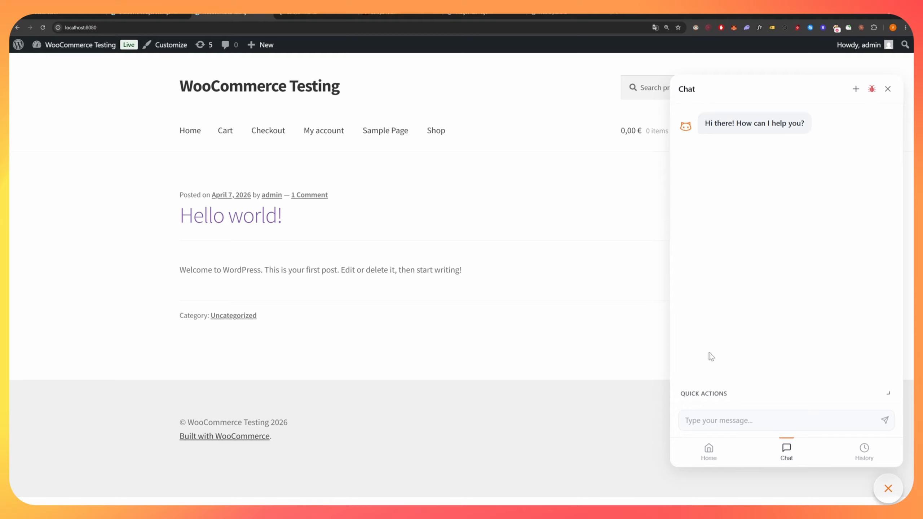
{"action": "left_click", "coordinate": [708, 451]}
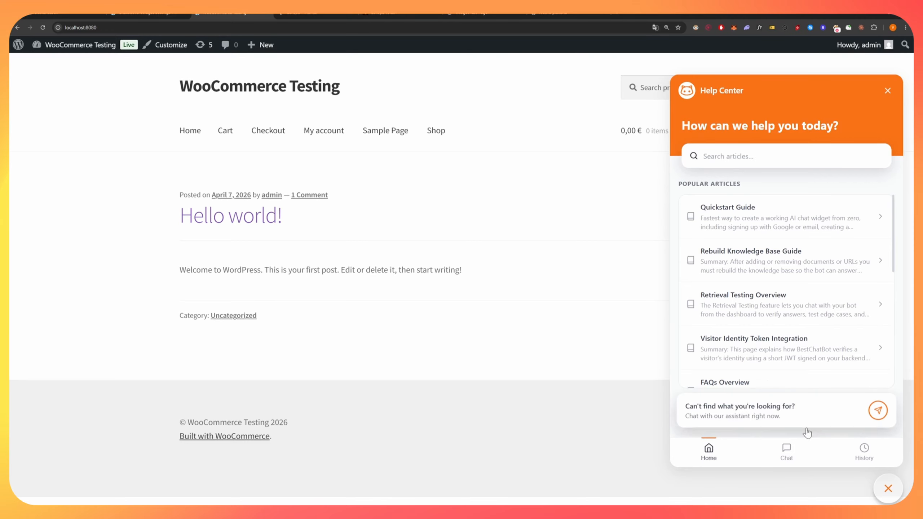
{"action": "left_click", "coordinate": [888, 488]}
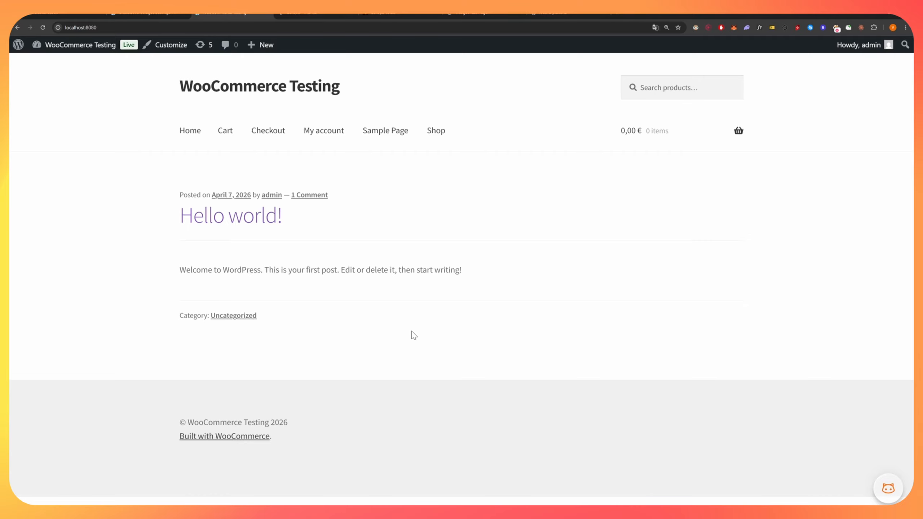
{"action": "left_click", "coordinate": [307, 14]}
{"action": "left_click", "coordinate": [33, 47]}
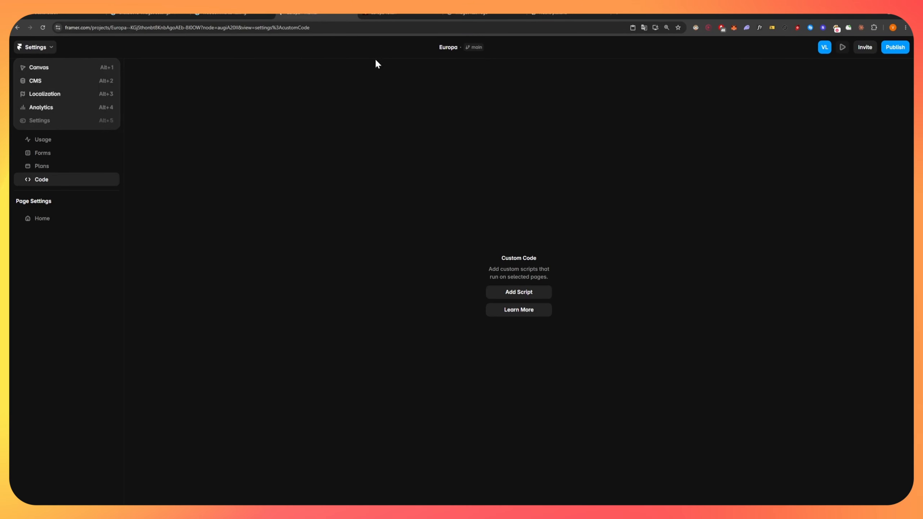
{"action": "left_click", "coordinate": [375, 59]}
{"action": "left_click", "coordinate": [41, 50]}
{"action": "left_click", "coordinate": [172, 87]}
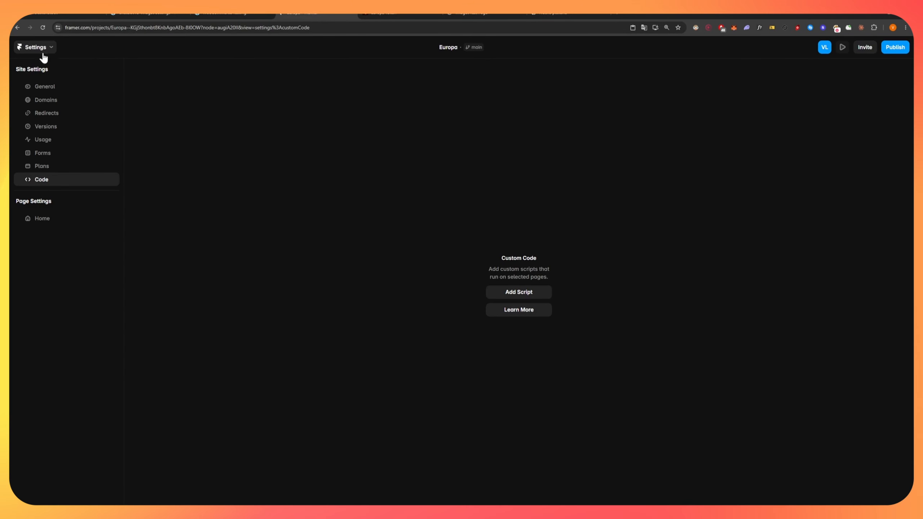
{"action": "left_click", "coordinate": [445, 47]}
{"action": "left_click", "coordinate": [251, 119]}
{"action": "key", "text": "alt+Left"}
{"action": "key", "text": "alt+Left"}
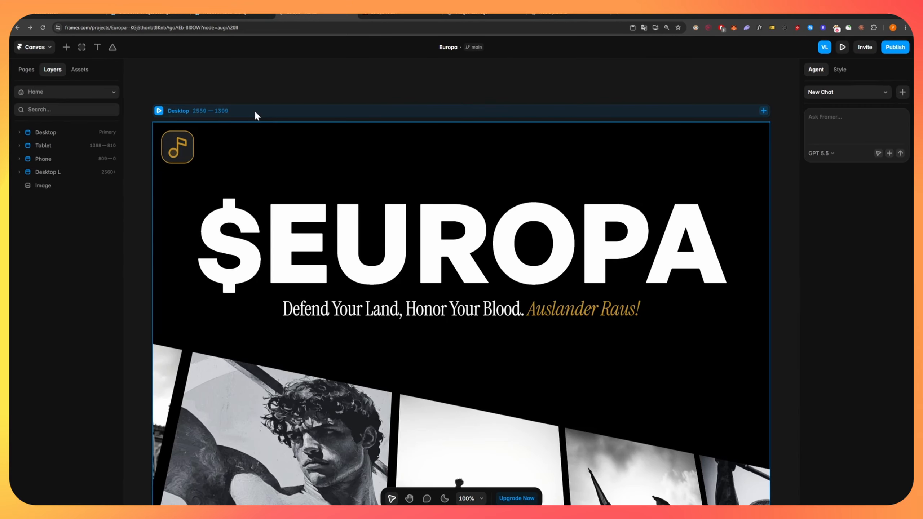
{"action": "scroll", "coordinate": [357, 135], "scroll_direction": "down", "scroll_amount": 6}
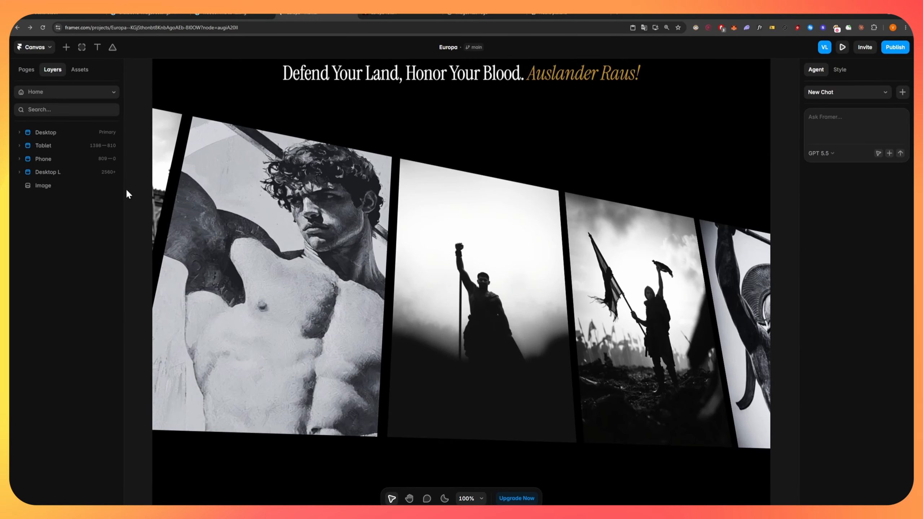
{"action": "left_click", "coordinate": [36, 48]}
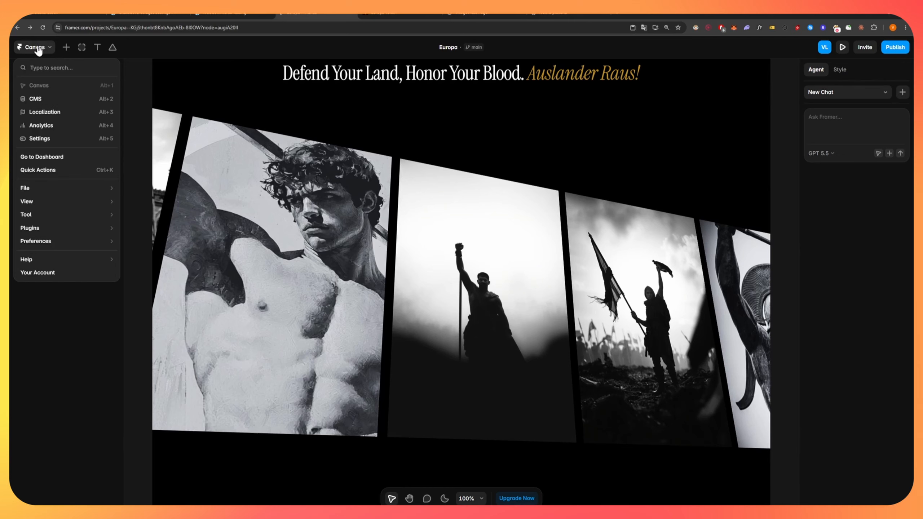
{"action": "left_click", "coordinate": [54, 137]}
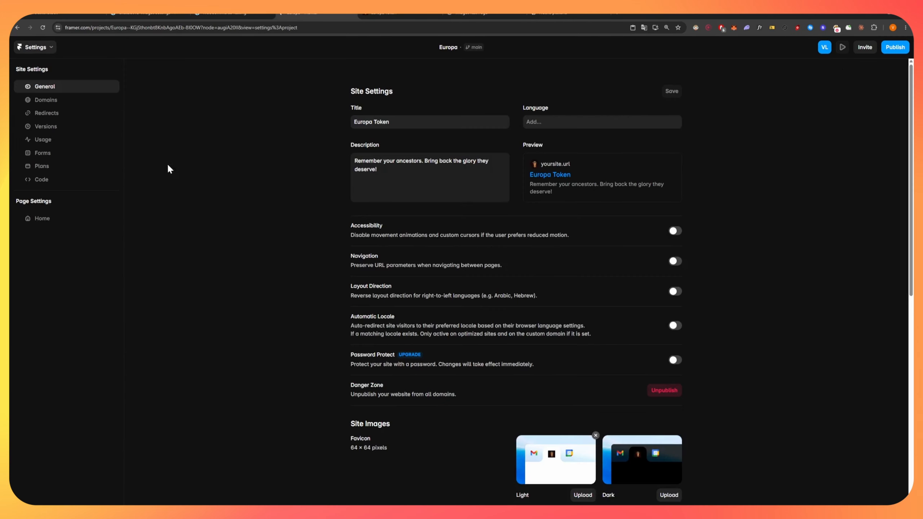
{"action": "left_click", "coordinate": [38, 182]}
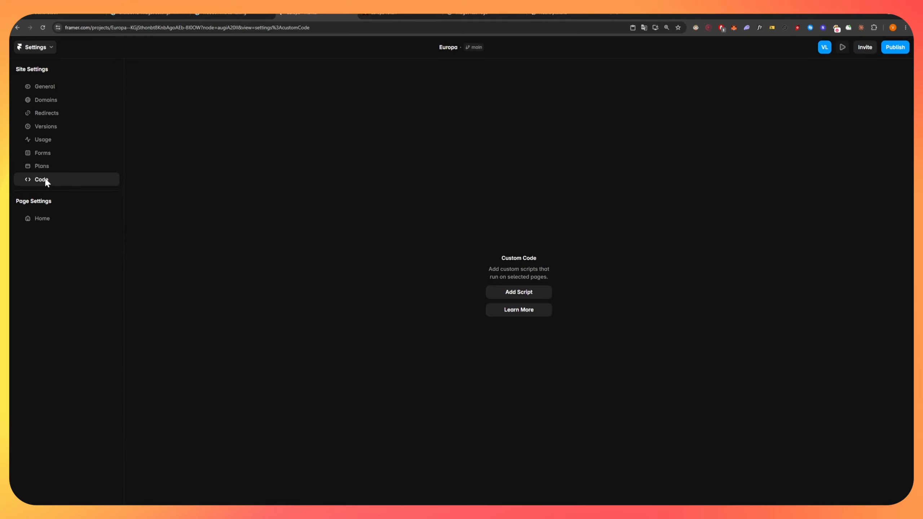
Create a Bestchatbot Widget script at End of <body> on all pages, running once.
{"action": "left_click", "coordinate": [508, 295]}
{"action": "left_click", "coordinate": [318, 156]}
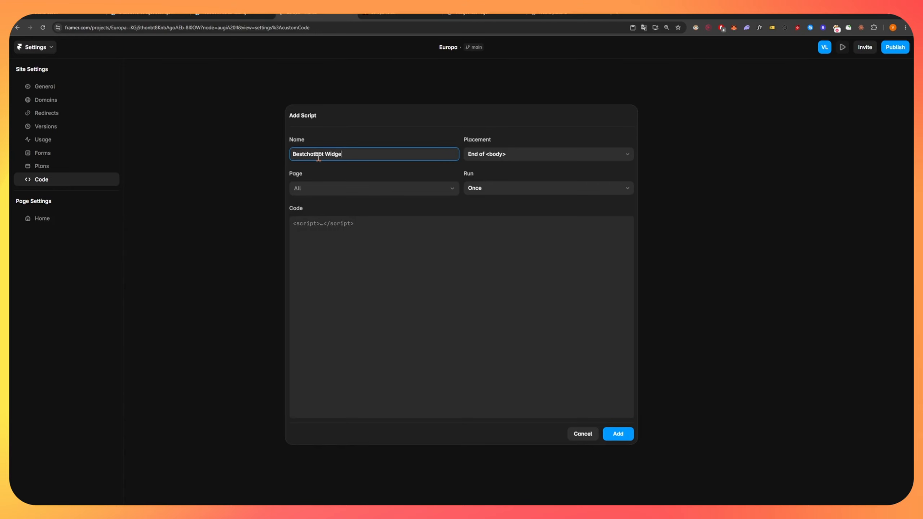
{"action": "left_click", "coordinate": [476, 143]}
{"action": "left_click", "coordinate": [496, 156]}
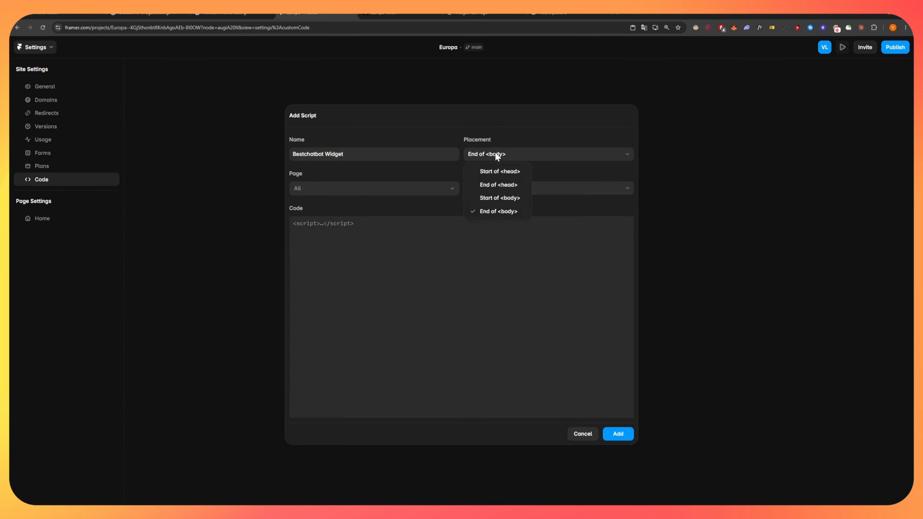
{"action": "left_click", "coordinate": [505, 155]}
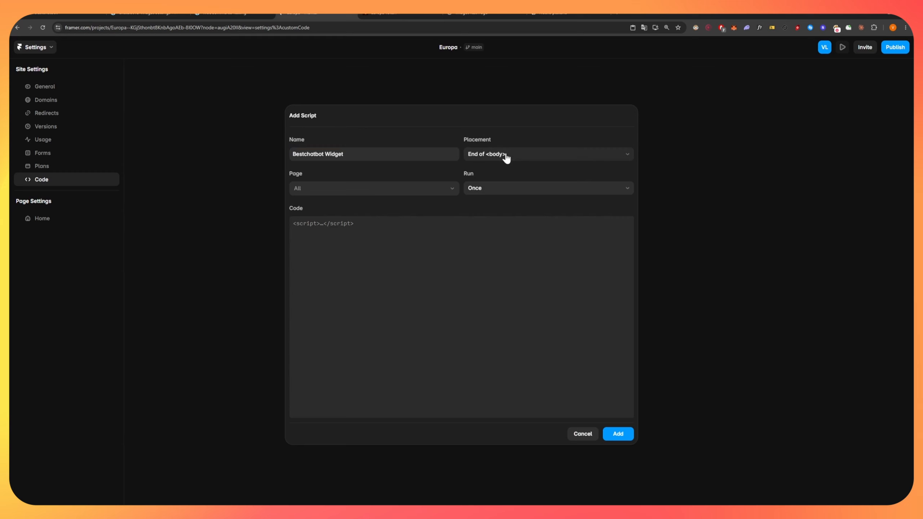
{"action": "left_click", "coordinate": [366, 188]}
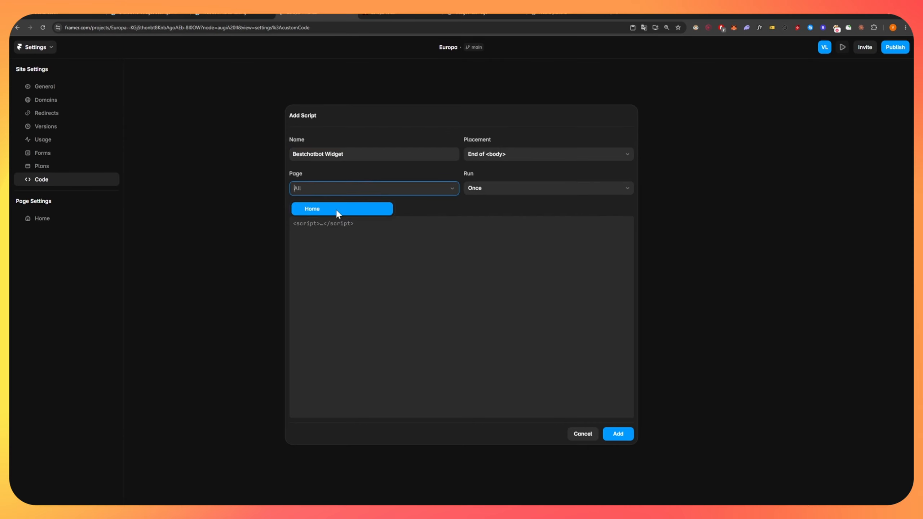
{"action": "left_click", "coordinate": [508, 187]}
{"action": "left_click", "coordinate": [366, 225]}
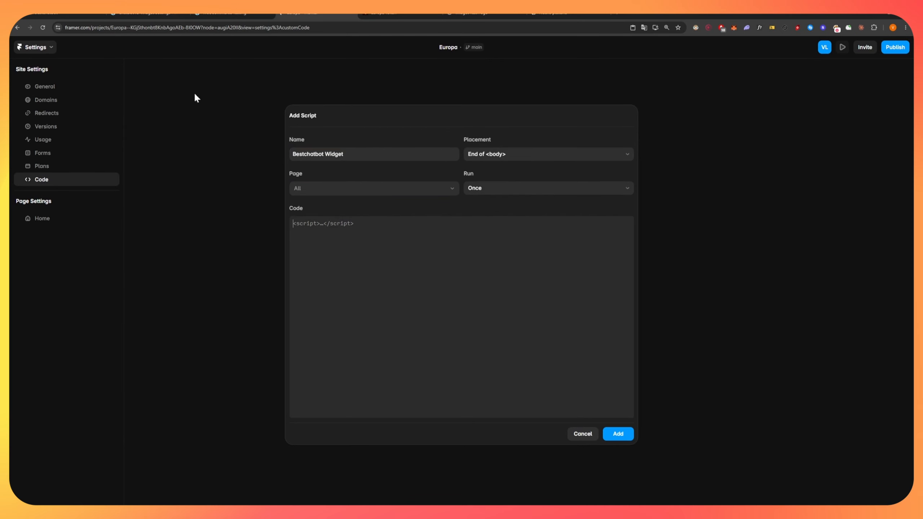
Paste the BestChatBot embed snippet as the script's code and add it.
{"action": "left_click", "coordinate": [80, 14]}
{"action": "left_click", "coordinate": [447, 175]}
{"action": "left_click", "coordinate": [301, 13]}
{"action": "key", "text": "ctrl+v"}
{"action": "left_click", "coordinate": [617, 434]}
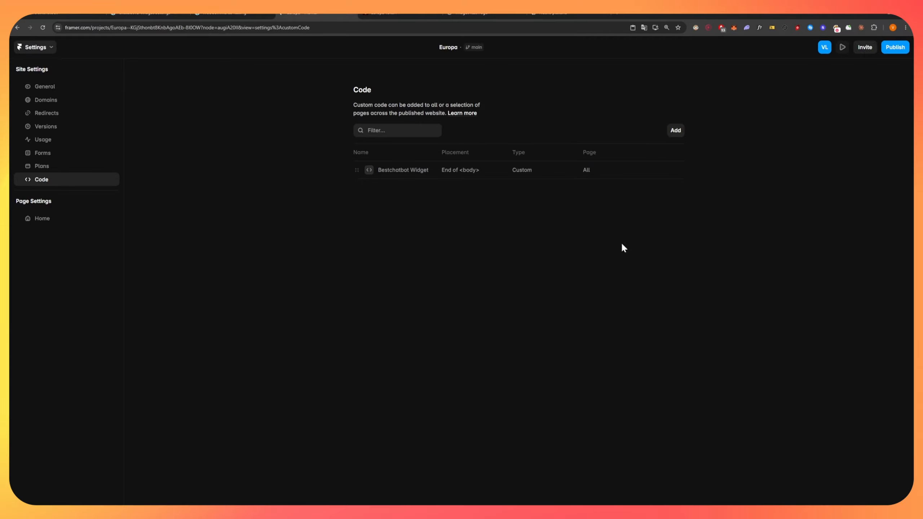
Open the published Europa site from the Publish menu.
{"action": "key", "text": "ctrl+plus"}
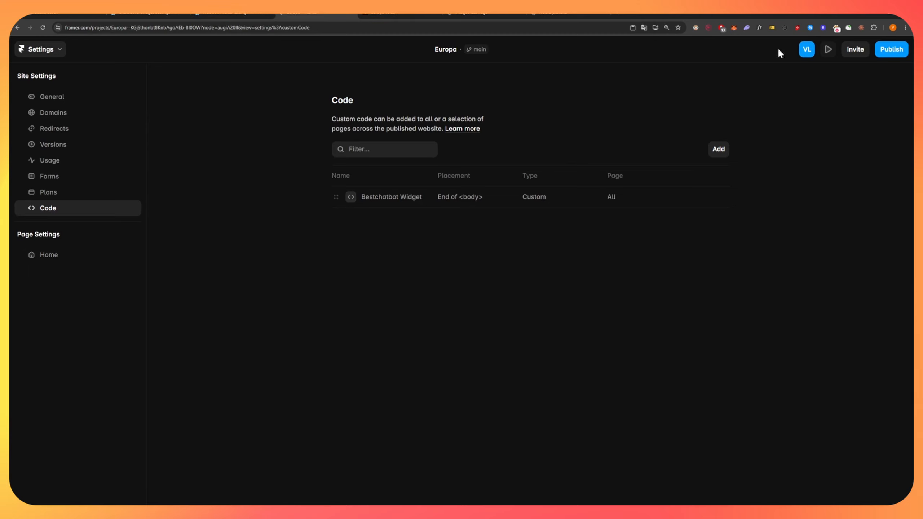
{"action": "left_click", "coordinate": [885, 54]}
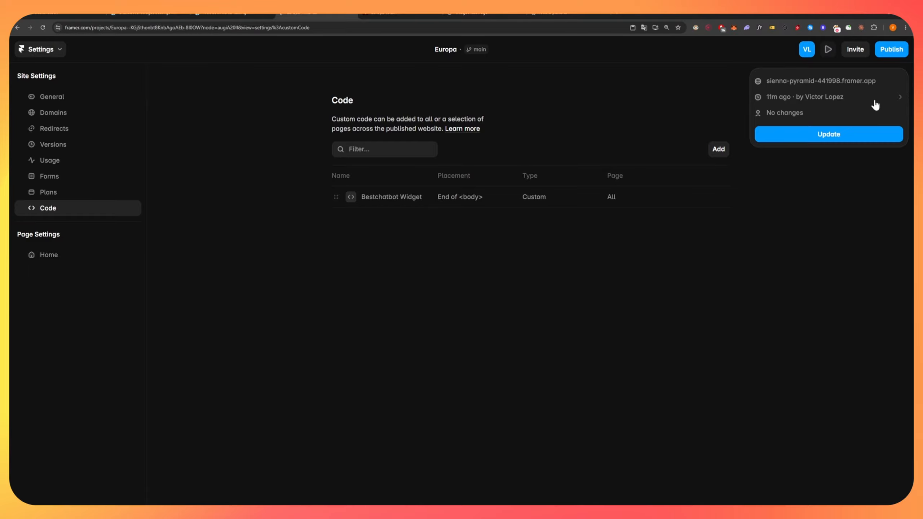
{"action": "left_click", "coordinate": [829, 81]}
{"action": "left_click", "coordinate": [174, 31]}
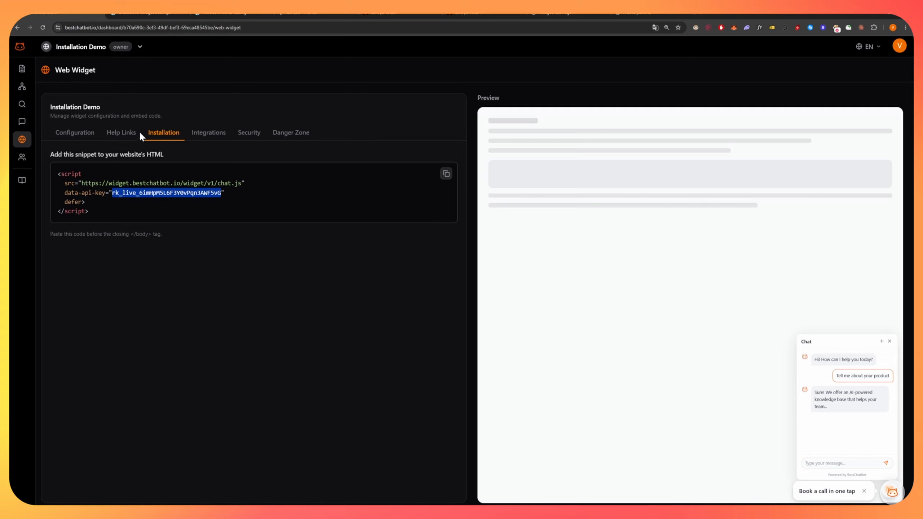
{"action": "left_click", "coordinate": [122, 133]}
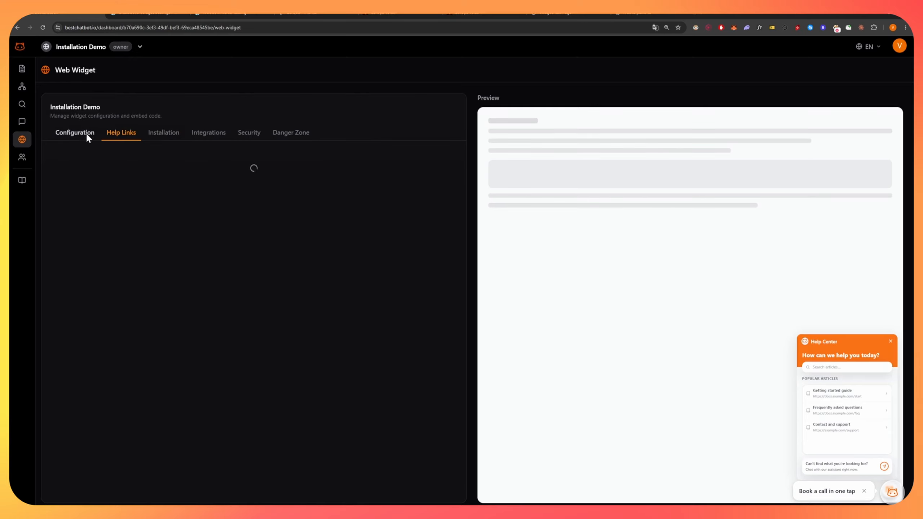
{"action": "left_click", "coordinate": [83, 133]}
{"action": "left_click", "coordinate": [136, 322]}
{"action": "key", "text": "ctrl+v"}
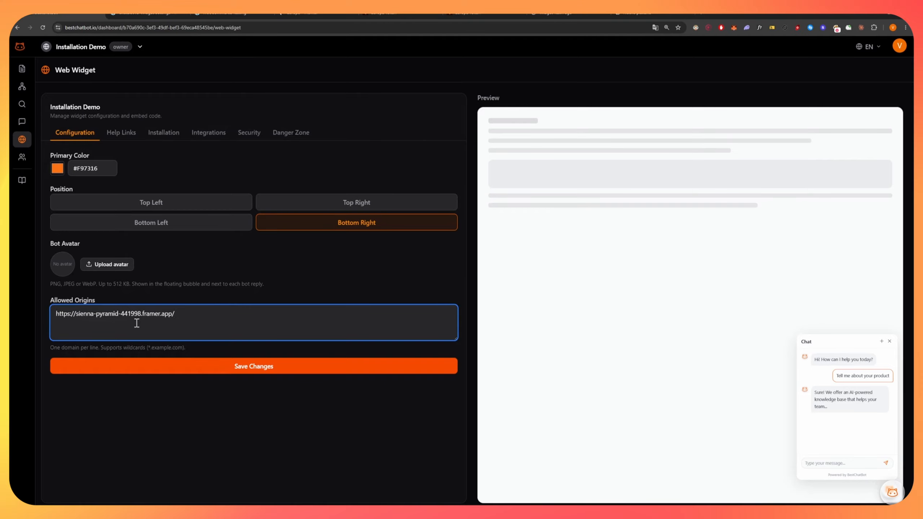
{"action": "left_click_drag", "start_coordinate": [227, 313], "coordinate": [30, 313]}
{"action": "left_click", "coordinate": [252, 318]}
{"action": "key", "text": "BackSpace"}
{"action": "left_click", "coordinate": [241, 366]}
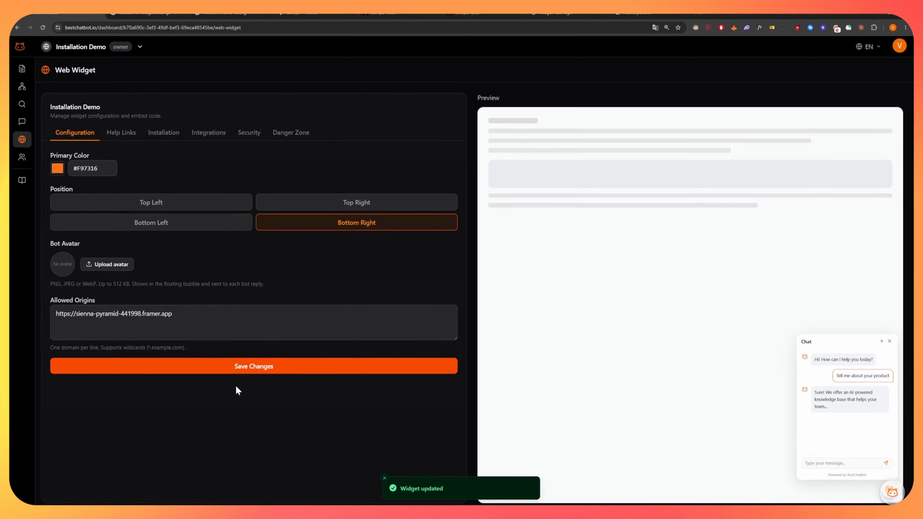
{"action": "left_click", "coordinate": [398, 14]}
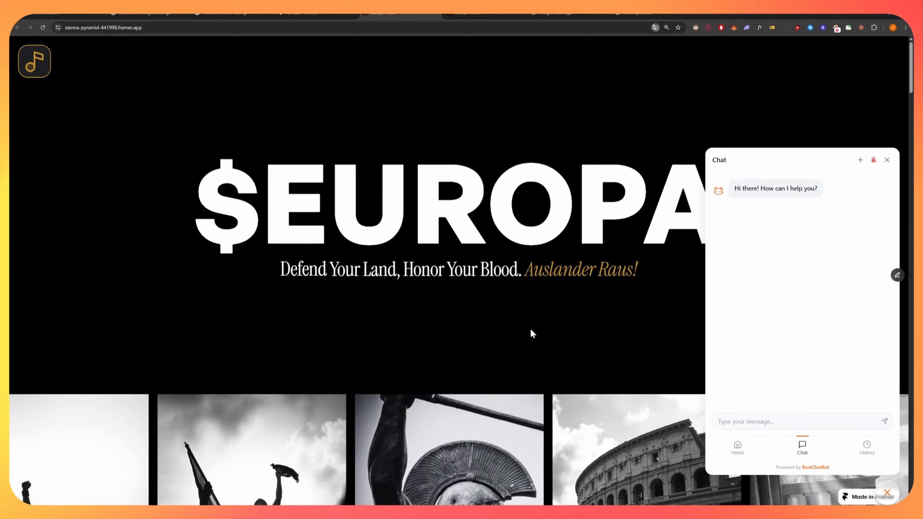
Close the chat bubble on the live framer.app page and return to the BestChatBot dashboard.
{"action": "left_click", "coordinate": [886, 493]}
{"action": "triple_click", "coordinate": [345, 269]}
{"action": "left_click", "coordinate": [423, 275]}
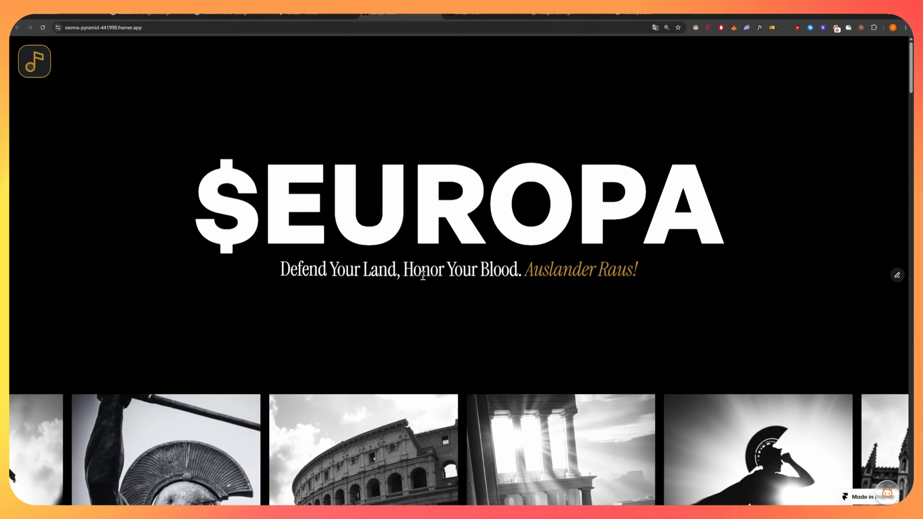
{"action": "left_click", "coordinate": [82, 15]}
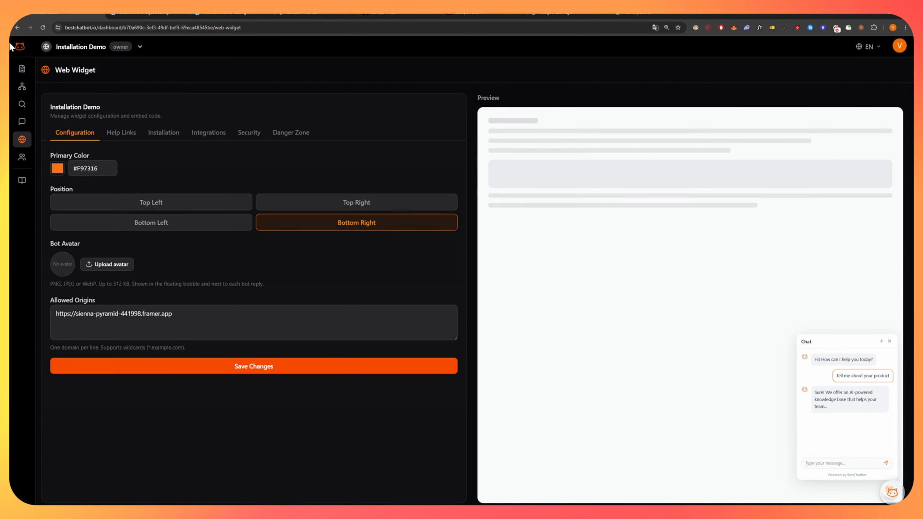